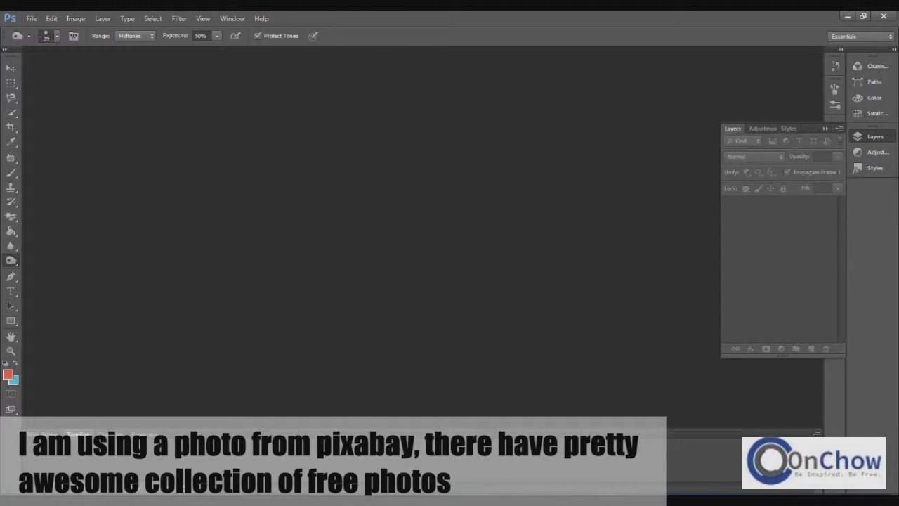
Drag boy-765618_640 from the Downloads folder into Photoshop to open it.
scroll(394, 304, "up", 1)
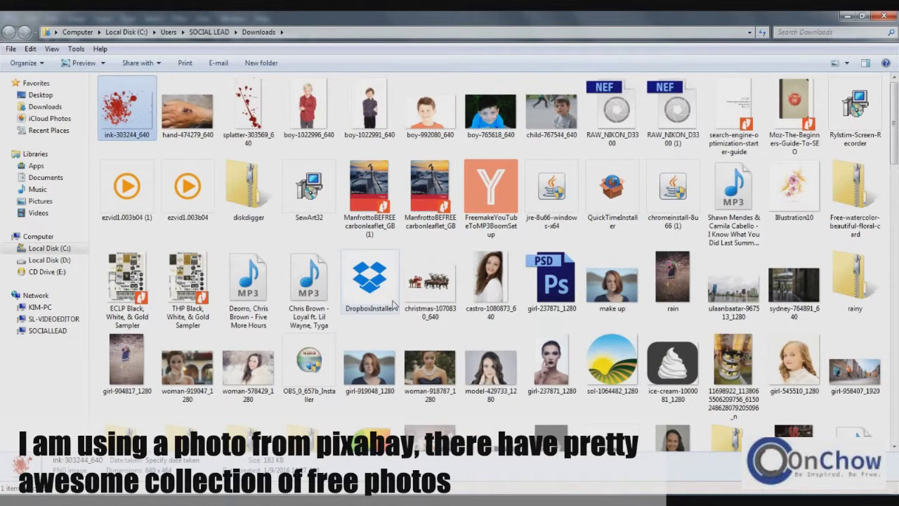
left_click(490, 116)
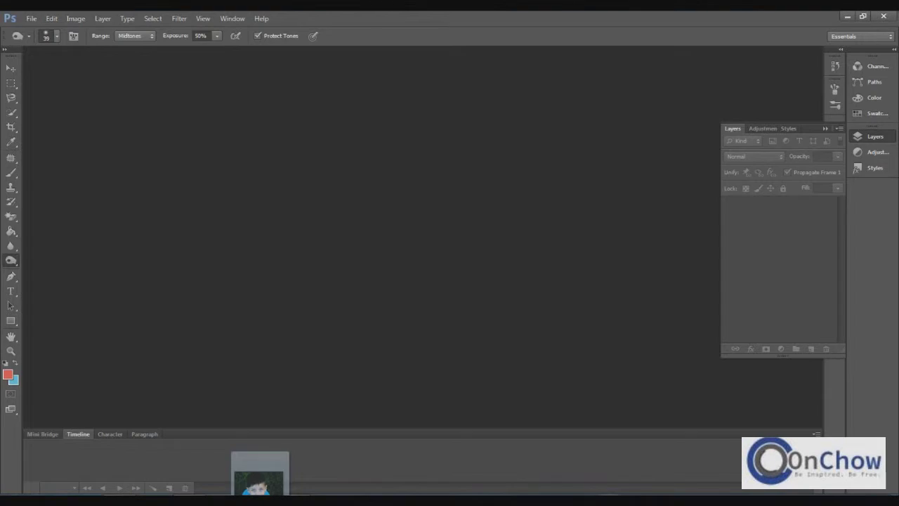
left_click_drag(260, 467, 327, 260)
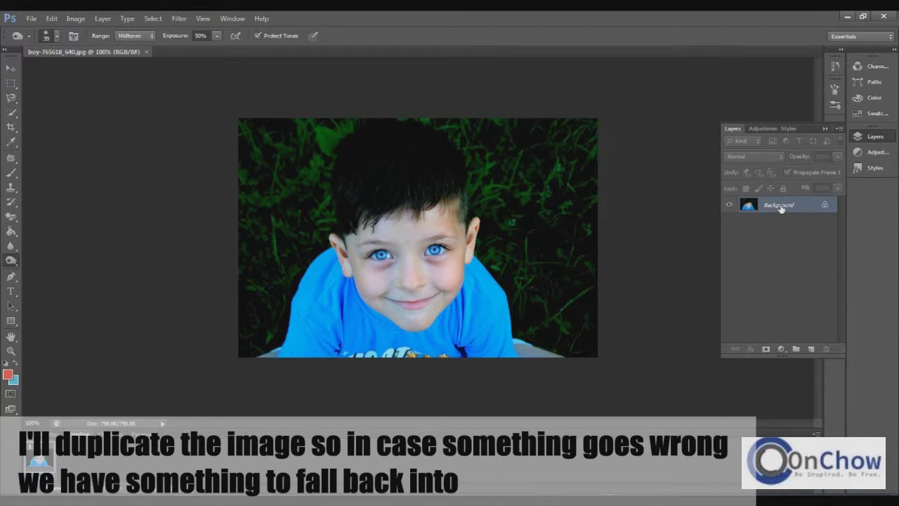
Duplicate the Background layer and rename the copy 'zombiefy'.
right_click(782, 209)
left_click(797, 230)
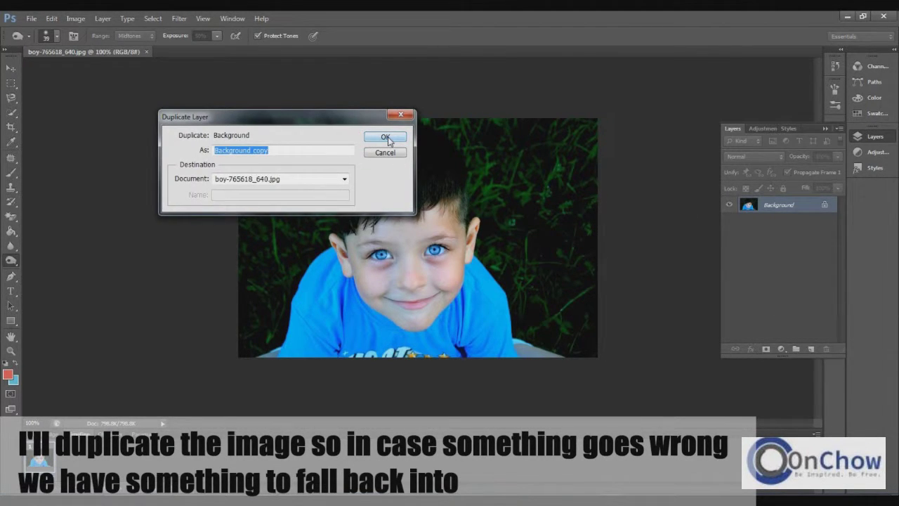
left_click(388, 139)
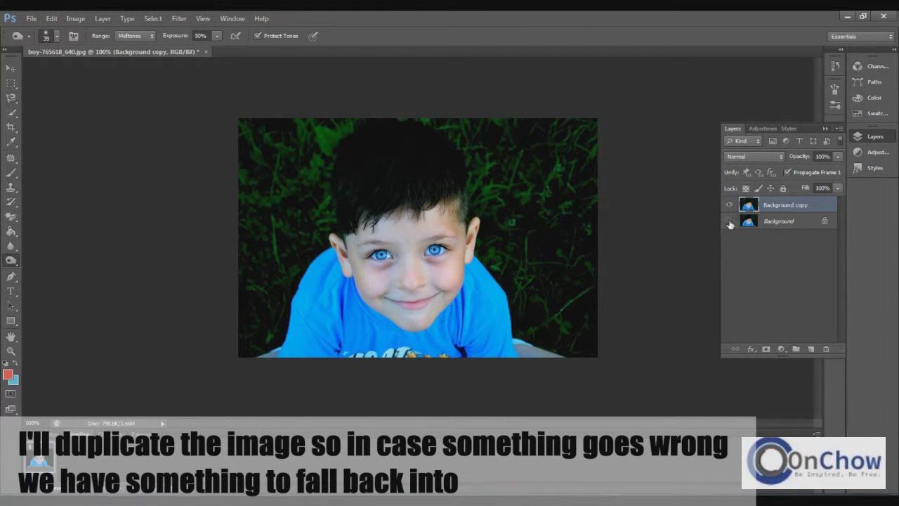
double_click(802, 205)
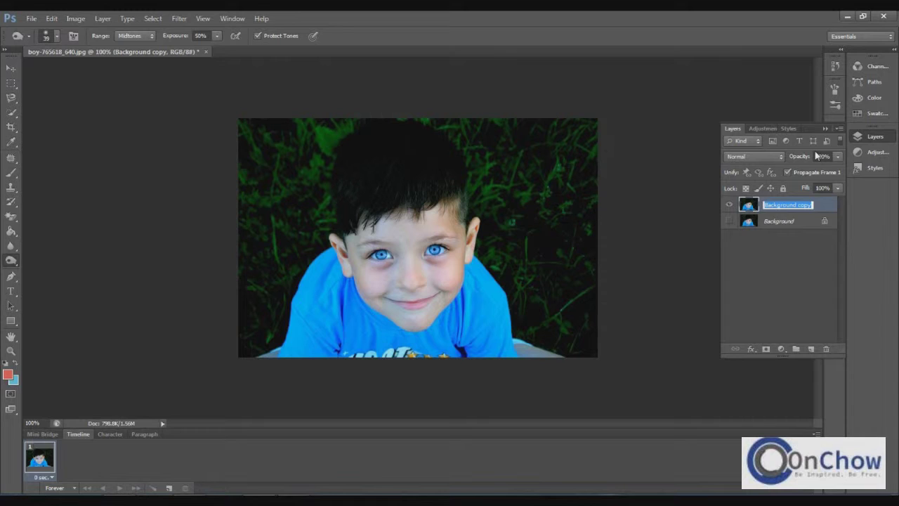
type("efy")
key("Return")
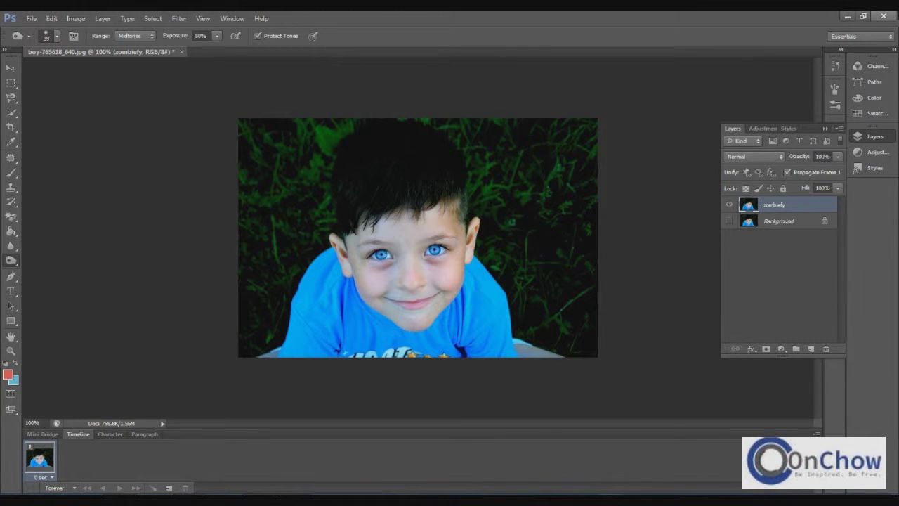
Make a duplicate copy of the zombiefy layer.
key("j")
right_click(790, 205)
left_click(694, 140)
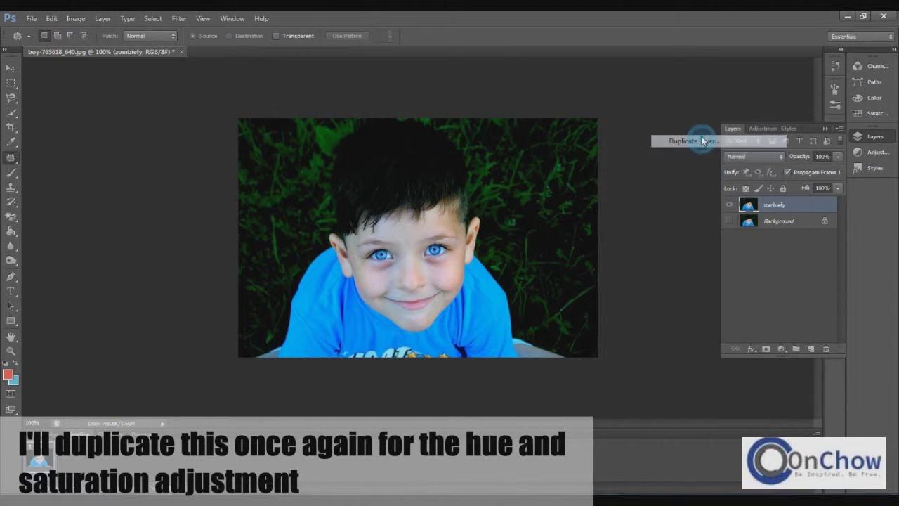
left_click(386, 138)
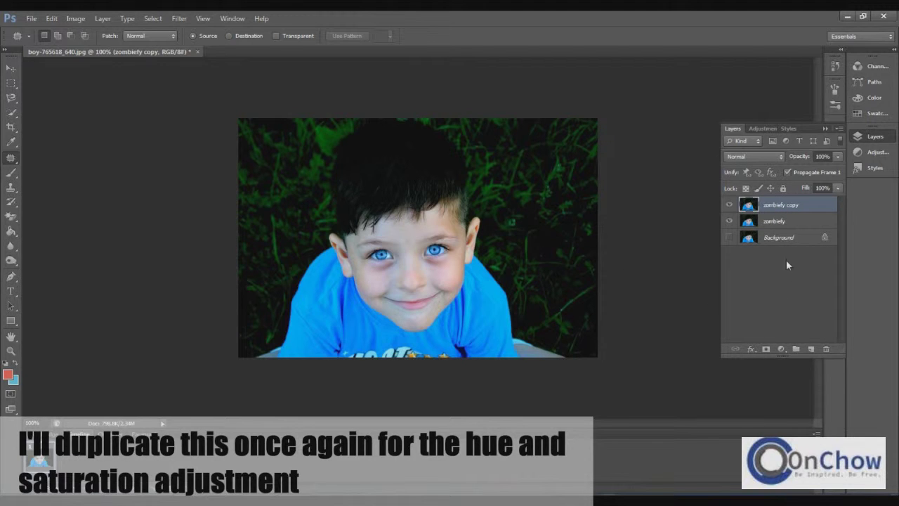
Add a colorized Hue/Saturation adjustment with lower saturation and higher lightness for an ashy gray.
left_click(782, 350)
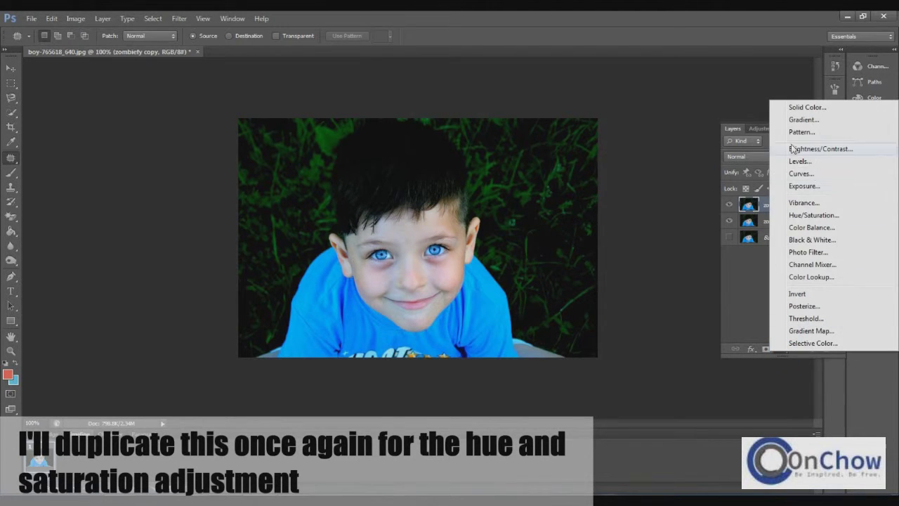
left_click(815, 215)
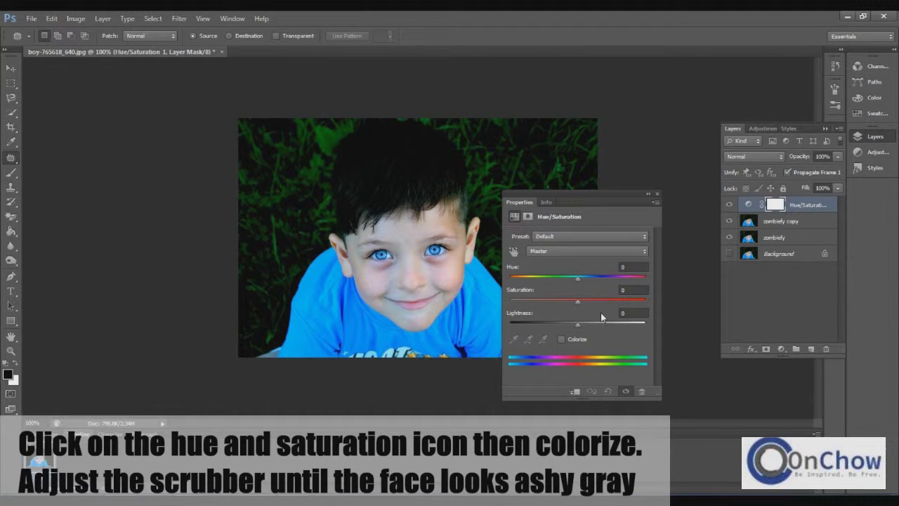
left_click(561, 340)
left_click(562, 340)
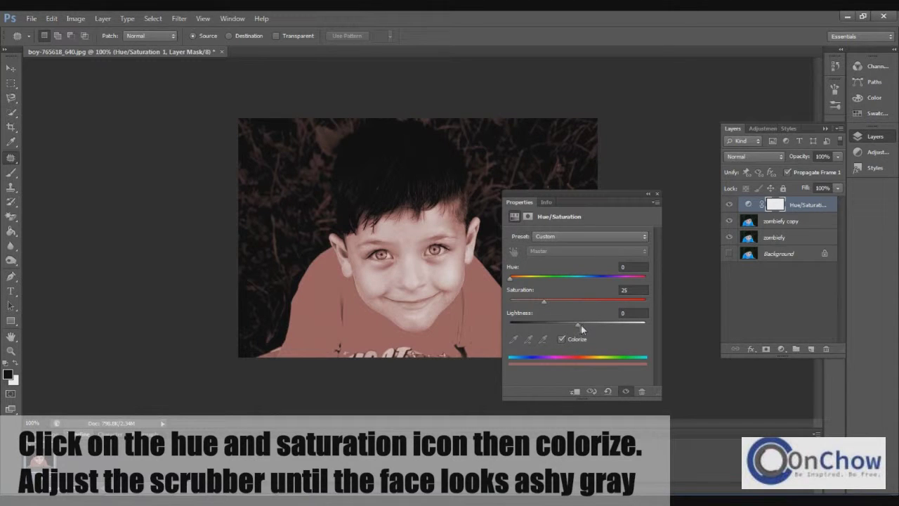
left_click_drag(578, 325, 584, 325)
left_click_drag(542, 304, 517, 304)
left_click_drag(585, 324, 589, 328)
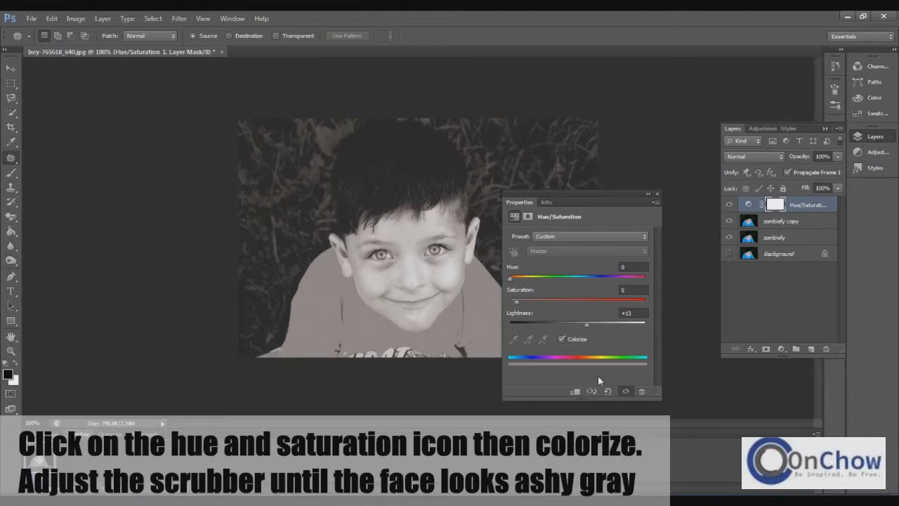
left_click(658, 195)
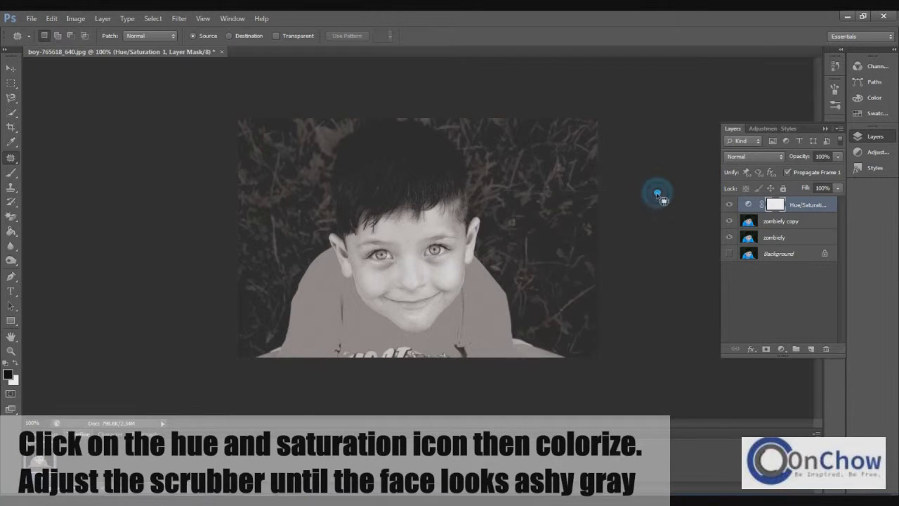
Merge the adjustment into the zombiefy copy, then toggle its visibility to compare.
left_click(795, 220)
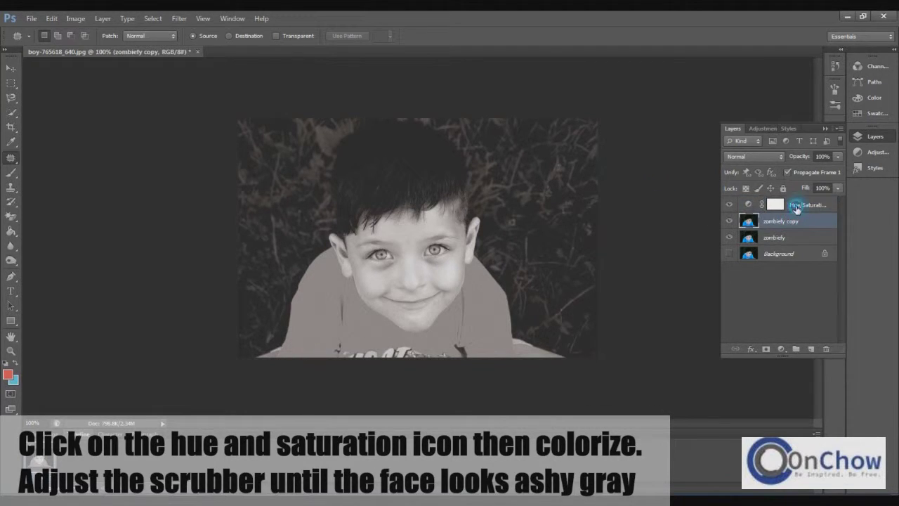
left_click(796, 206, "shift")
key("ctrl+e")
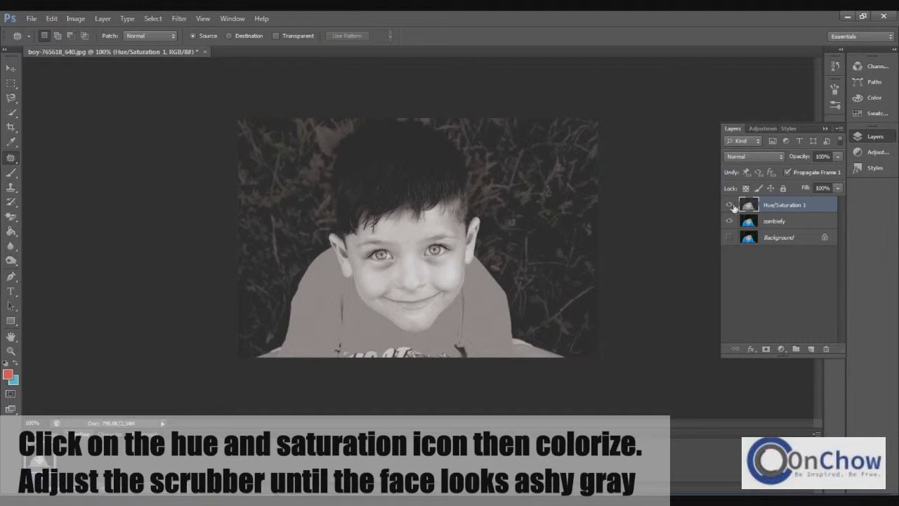
left_click(731, 205)
left_click(731, 205)
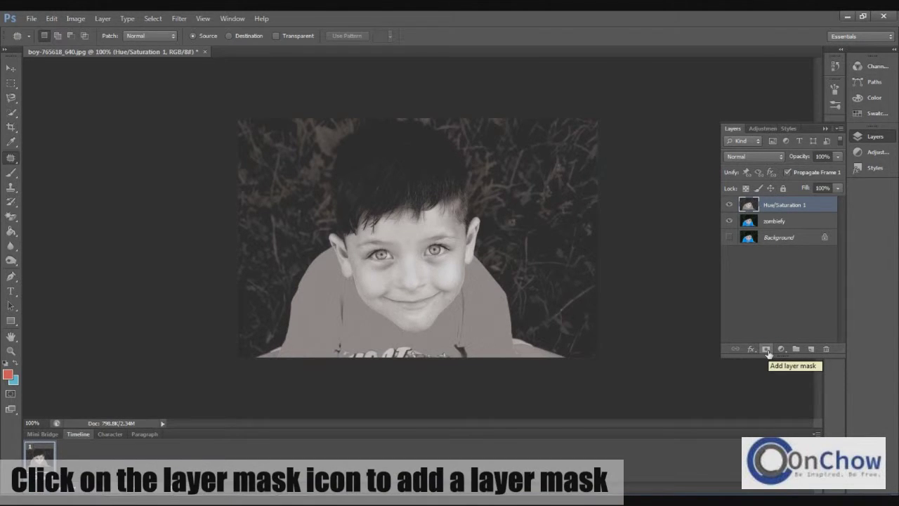
Add an inverted layer mask and paint white over the face with a soft 36 px brush.
left_click(767, 349)
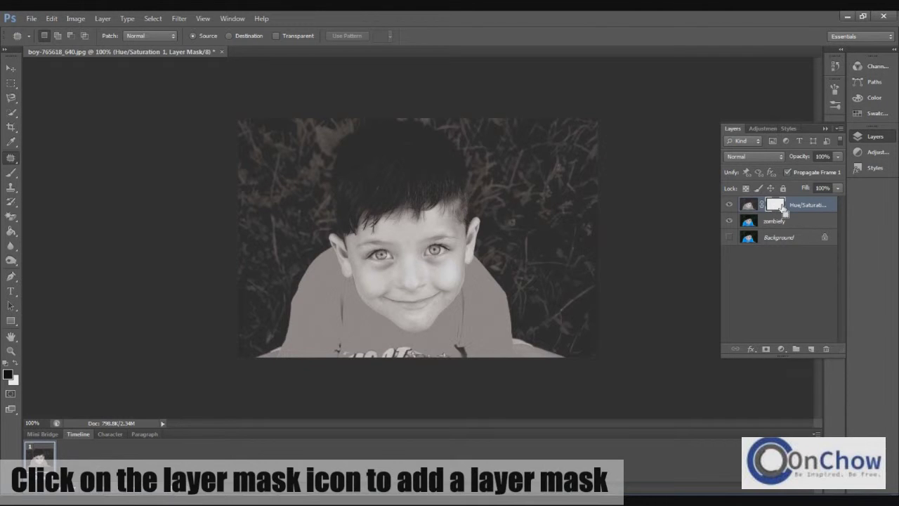
key("ctrl+i")
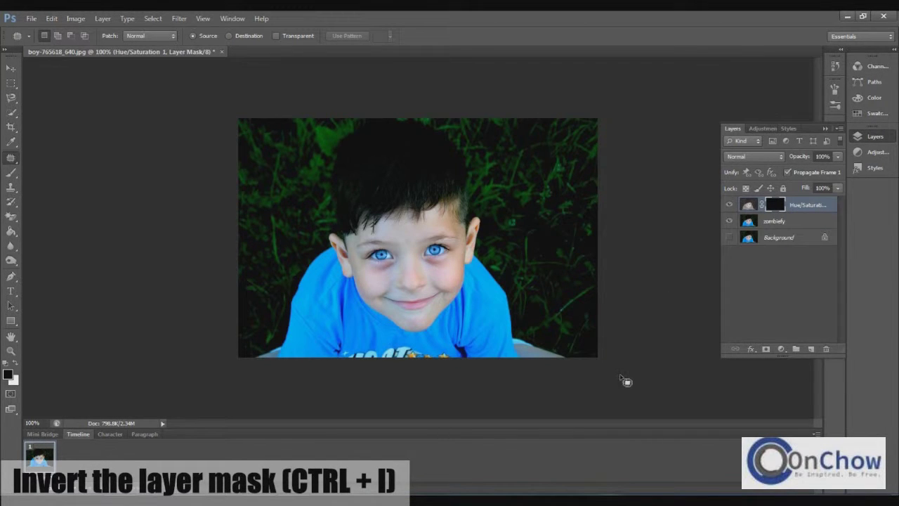
left_click(12, 175)
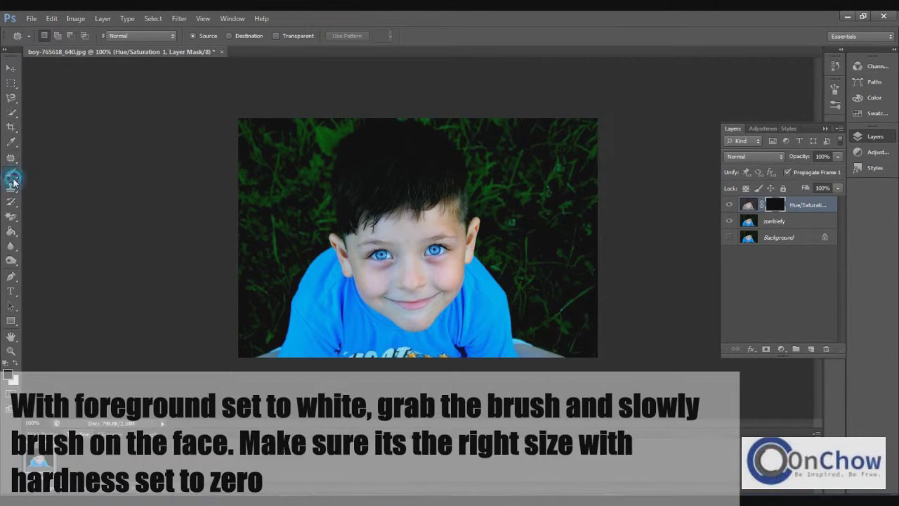
left_click(57, 36)
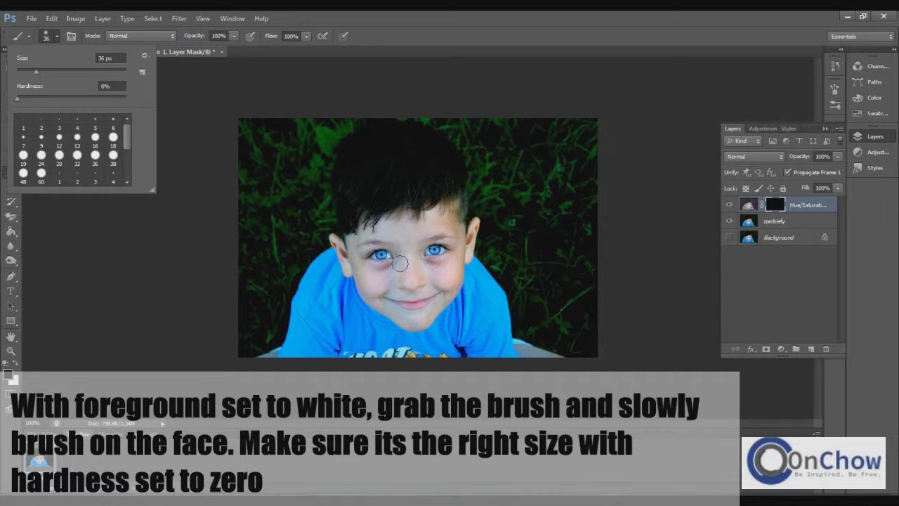
left_click(400, 262)
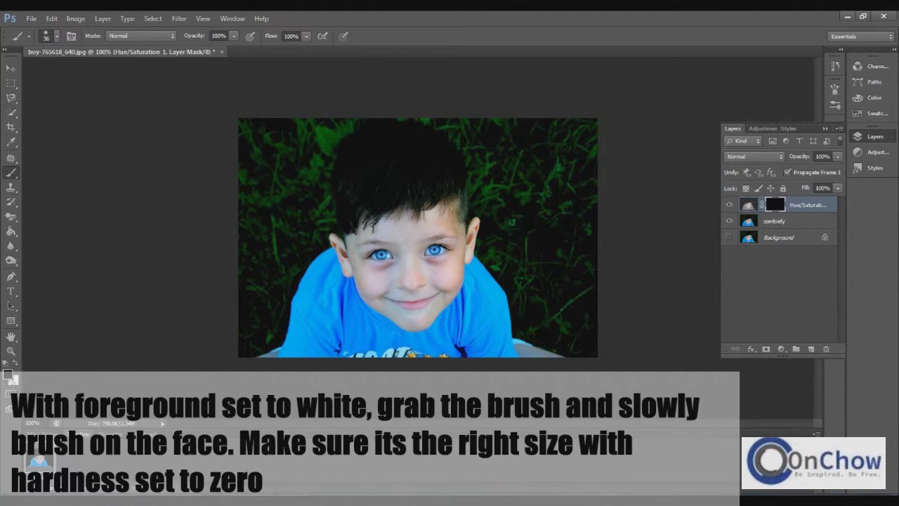
left_click(15, 364)
mouse_move(416, 277)
left_mouse_down()
mouse_move(402, 277)
mouse_move(427, 292)
mouse_move(435, 285)
mouse_move(385, 281)
mouse_move(370, 254)
mouse_move(357, 264)
mouse_move(395, 268)
mouse_move(378, 303)
mouse_move(402, 319)
mouse_move(394, 313)
mouse_move(411, 322)
mouse_move(409, 314)
mouse_move(441, 302)
mouse_move(453, 285)
mouse_move(431, 271)
mouse_move(459, 256)
mouse_move(460, 277)
mouse_move(427, 218)
mouse_move(397, 228)
mouse_move(404, 256)
mouse_move(373, 241)
mouse_move(363, 248)
mouse_move(401, 255)
mouse_move(388, 271)
mouse_move(437, 235)
mouse_move(459, 242)
mouse_move(443, 239)
mouse_move(451, 217)
mouse_move(460, 250)
mouse_move(458, 241)
mouse_move(357, 238)
mouse_move(349, 253)
mouse_move(335, 238)
mouse_move(349, 276)
mouse_move(336, 232)
mouse_move(385, 324)
mouse_move(417, 328)
mouse_move(443, 313)
mouse_move(462, 279)
mouse_move(474, 221)
mouse_move(467, 263)
mouse_move(467, 213)
mouse_move(358, 234)
mouse_move(364, 283)
mouse_move(395, 314)
mouse_move(443, 312)
mouse_move(420, 283)
mouse_move(372, 288)
mouse_move(401, 275)
mouse_move(456, 277)
mouse_move(444, 308)
left_mouse_up()
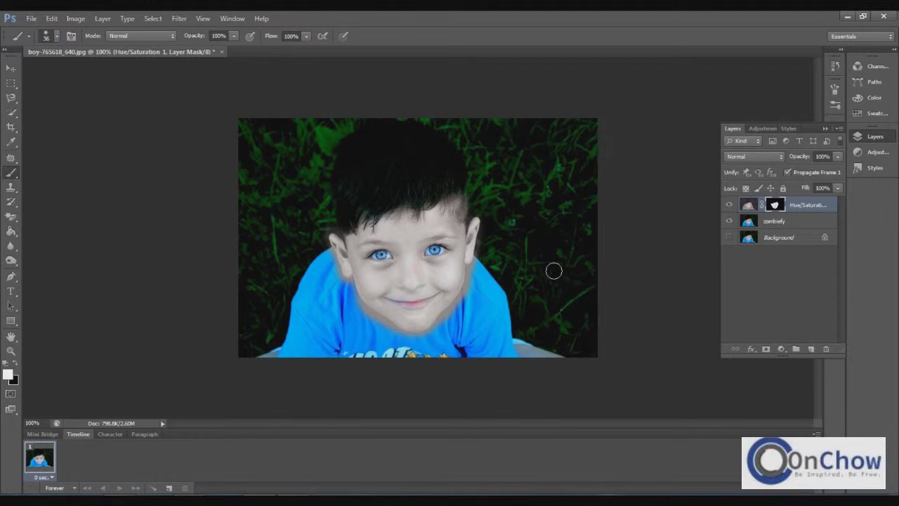
key("ctrl+plus")
key("ctrl+plus")
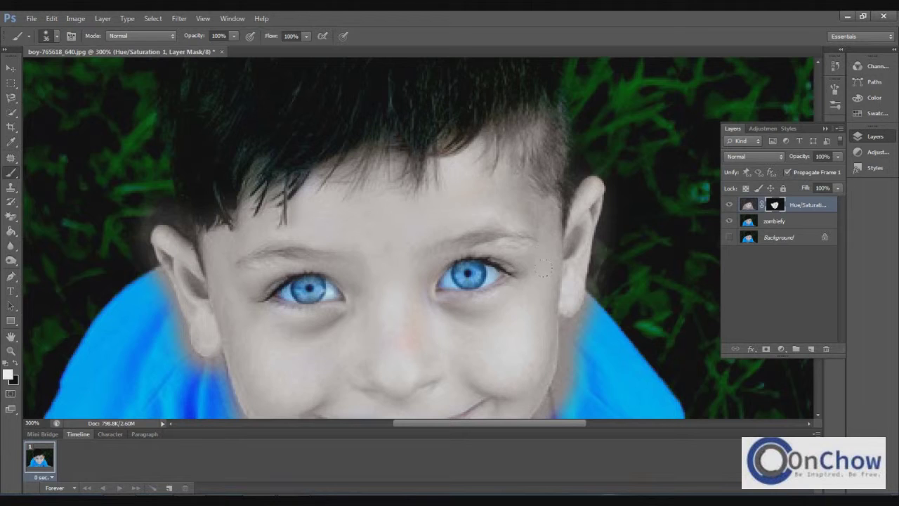
Paint black on the mask with a 10 px brush to restore shirt blue along the neck.
scroll(543, 267, "down", 3)
scroll(543, 267, "down", 2)
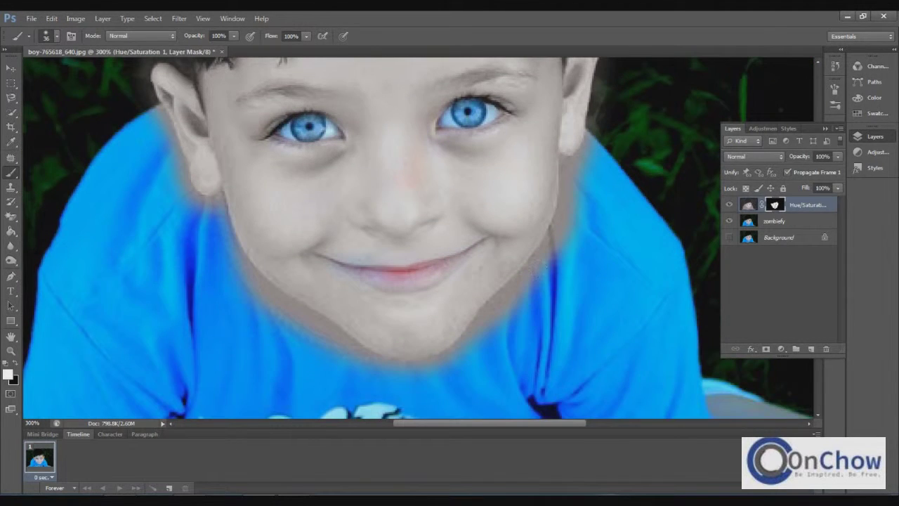
left_click(15, 363)
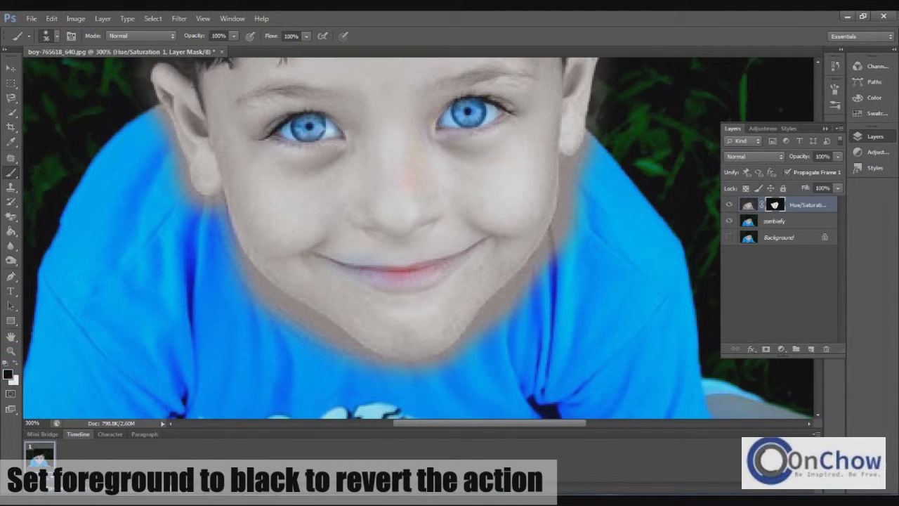
left_click(56, 37)
left_click_drag(28, 71, 22, 71)
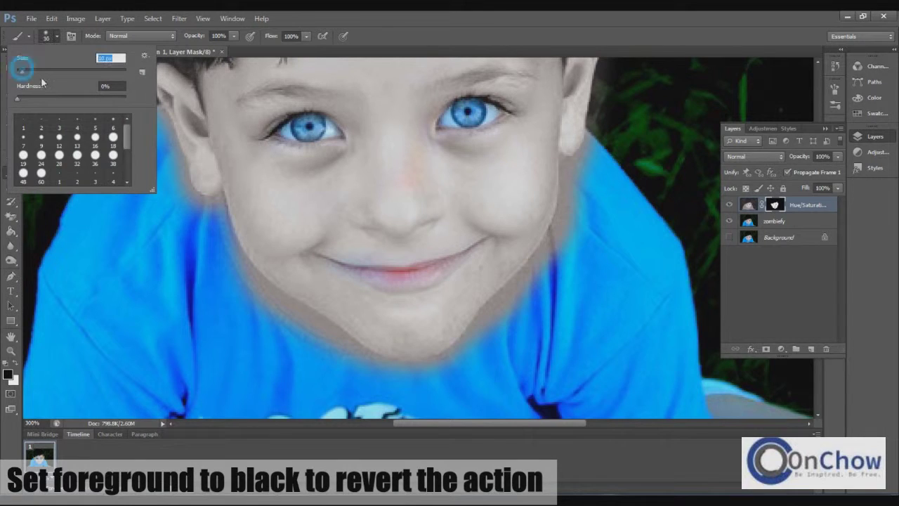
left_click(216, 209)
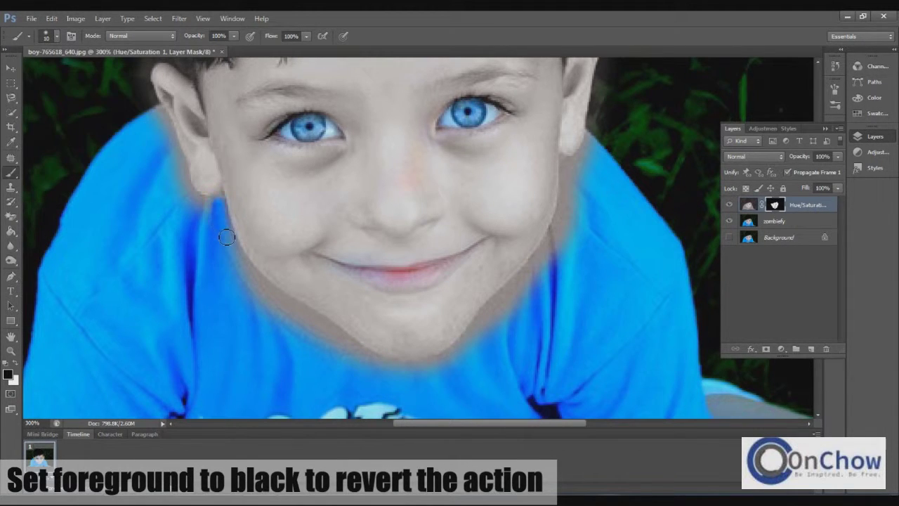
mouse_move(251, 272)
left_mouse_down()
mouse_move(349, 353)
mouse_move(232, 266)
left_mouse_up()
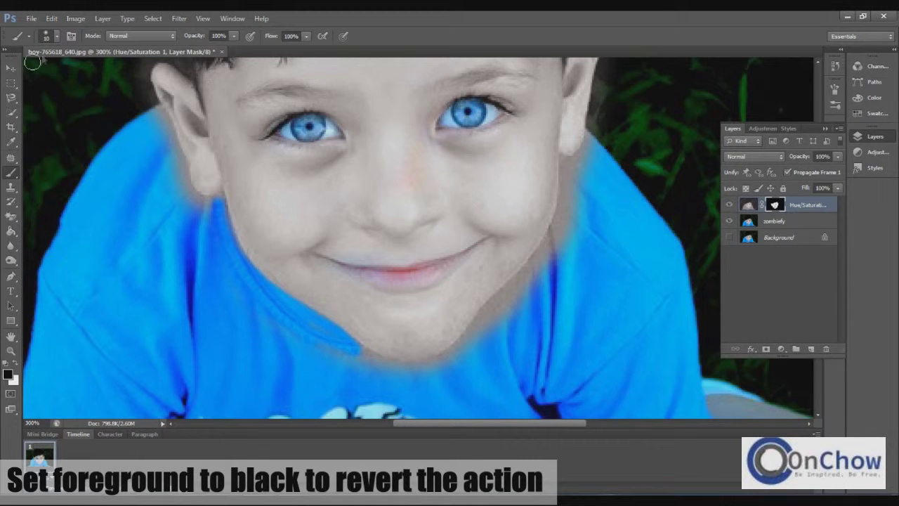
Repaint the chin and collar mask edges with a 22 px brush, restoring gray chin skin in white.
left_click(48, 37)
left_click_drag(28, 73, 36, 73)
key("Return")
mouse_move(383, 365)
left_mouse_down()
mouse_move(450, 346)
mouse_move(555, 275)
left_mouse_up()
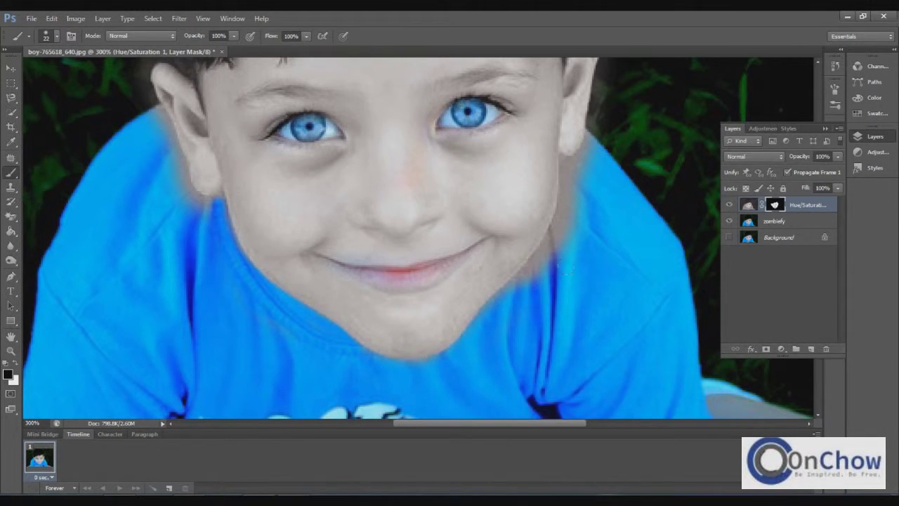
left_click_drag(517, 289, 563, 223)
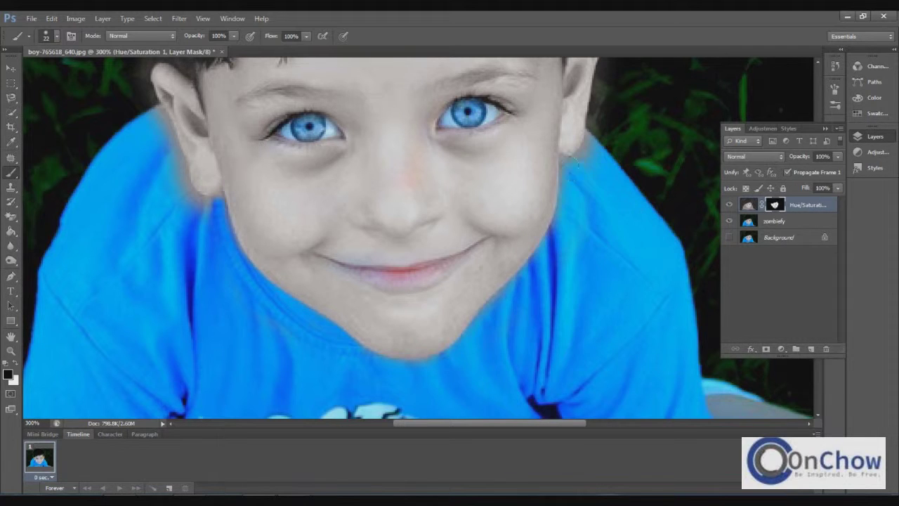
left_click(15, 361)
left_click_drag(391, 339, 434, 327)
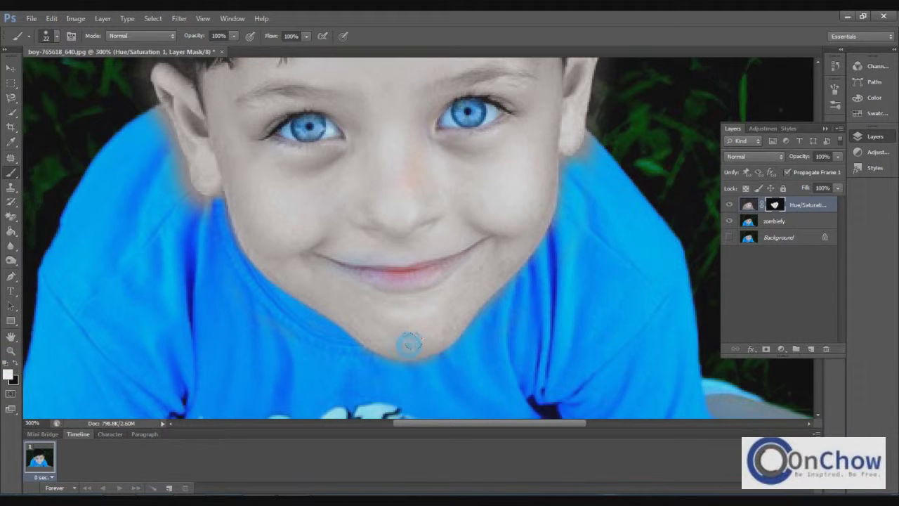
left_click(476, 288)
Clean the ear-to-shirt mask edge in black with a 9 px brush up to the earlobe.
scroll(559, 407, "up", 2)
scroll(562, 395, "up", 2)
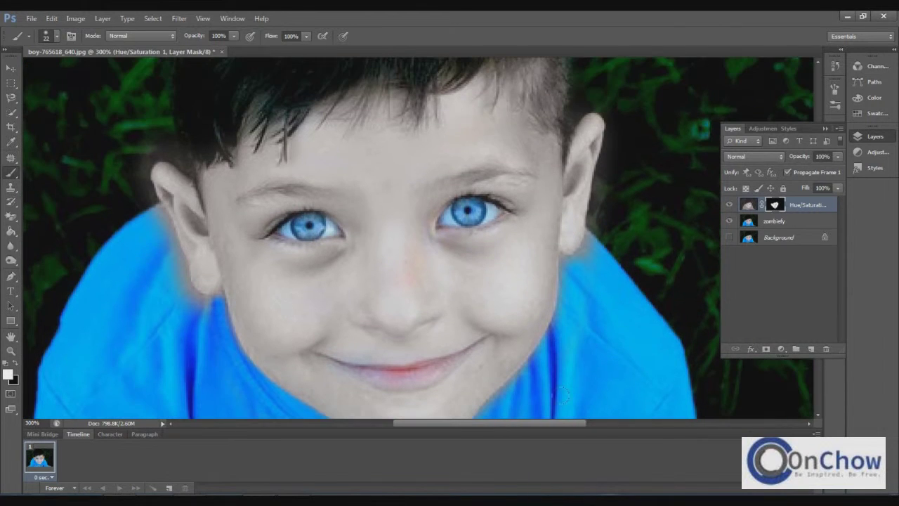
left_click(56, 36)
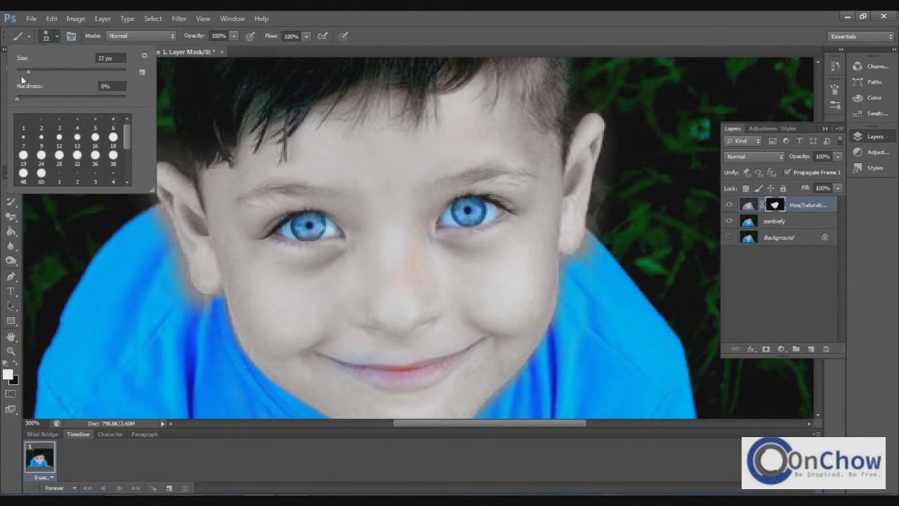
left_click_drag(24, 71, 21, 72)
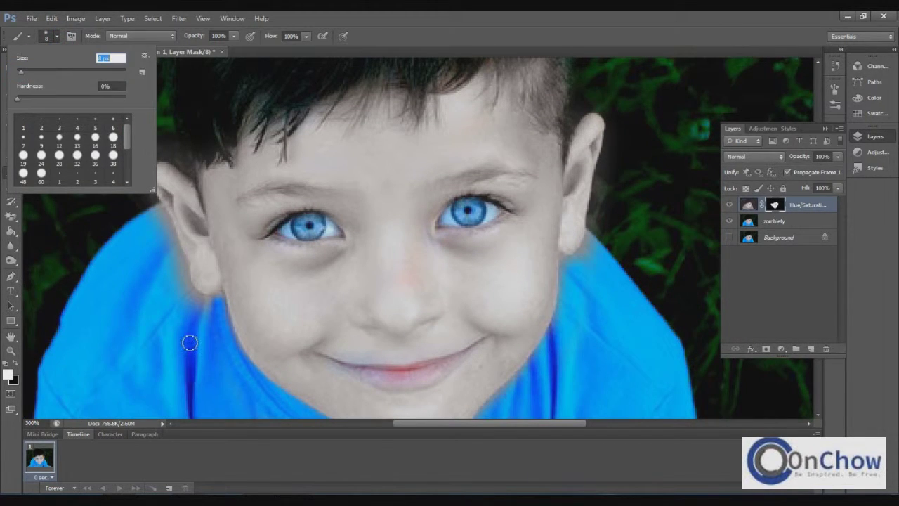
left_click(157, 212)
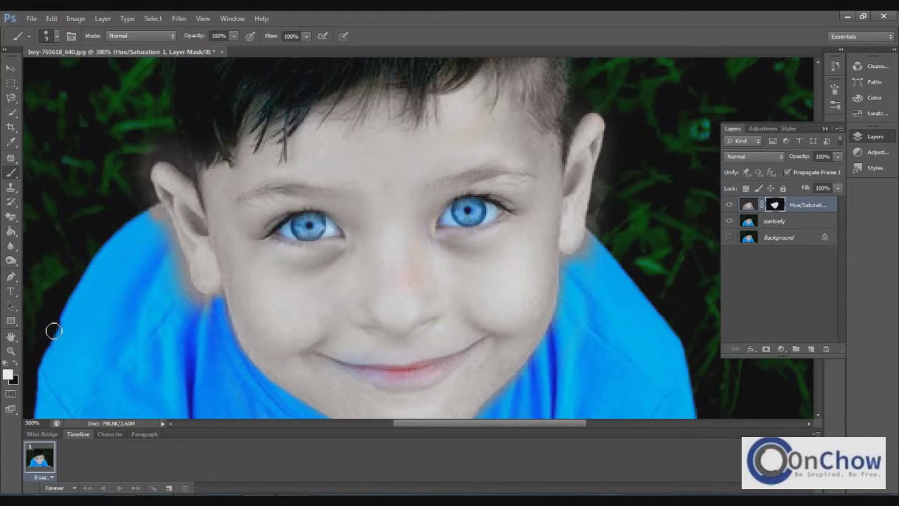
left_click(16, 363)
mouse_move(160, 208)
left_mouse_down()
mouse_move(155, 201)
mouse_move(184, 277)
mouse_move(153, 223)
mouse_move(185, 297)
mouse_move(181, 285)
mouse_move(190, 300)
mouse_move(190, 292)
mouse_move(218, 303)
left_mouse_up()
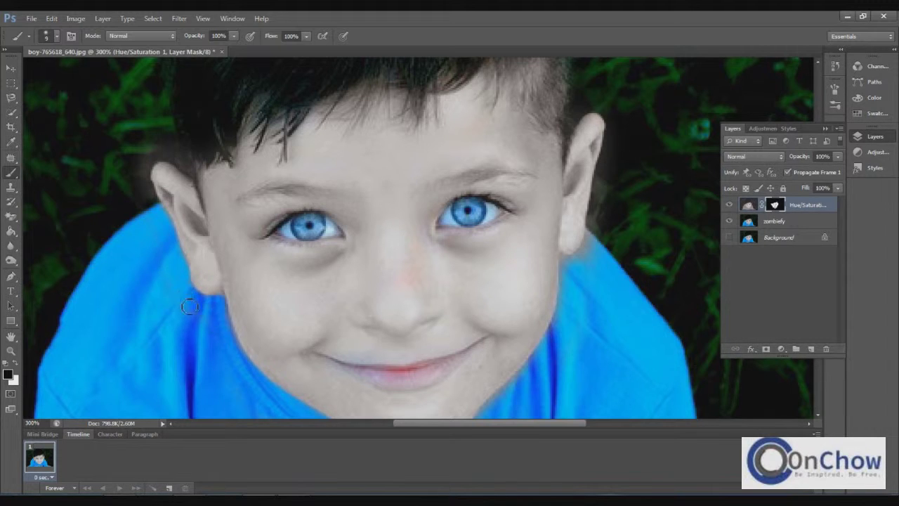
mouse_move(580, 289)
left_mouse_down()
mouse_move(569, 260)
mouse_move(592, 240)
mouse_move(574, 295)
mouse_move(568, 265)
mouse_move(570, 293)
left_mouse_up()
scroll(590, 292, "up", 2)
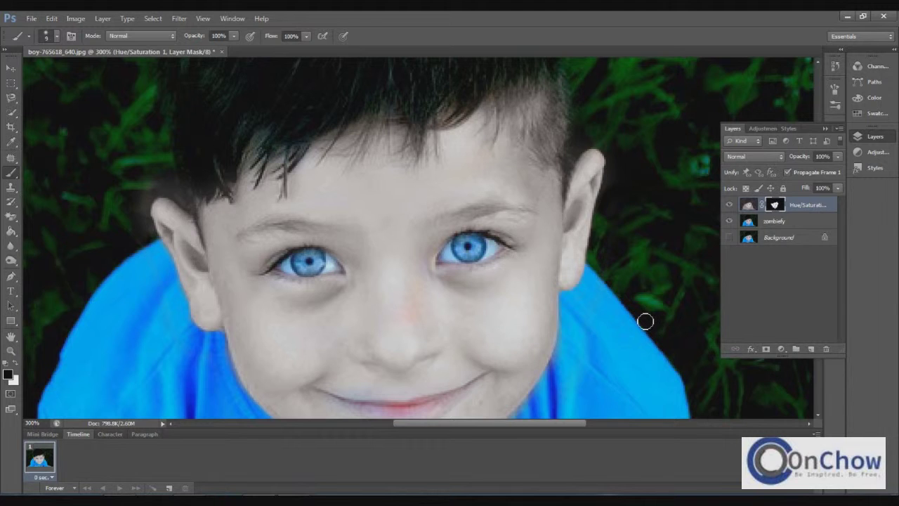
key("ctrl+minus")
key("ctrl+minus")
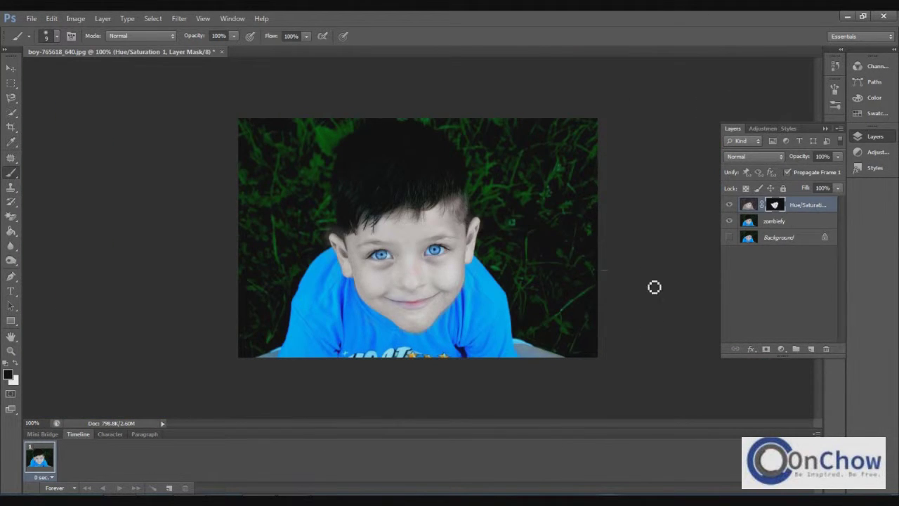
Merge the zombiefy and Hue/Saturation layers and name the result 'zombie'.
left_click(799, 222)
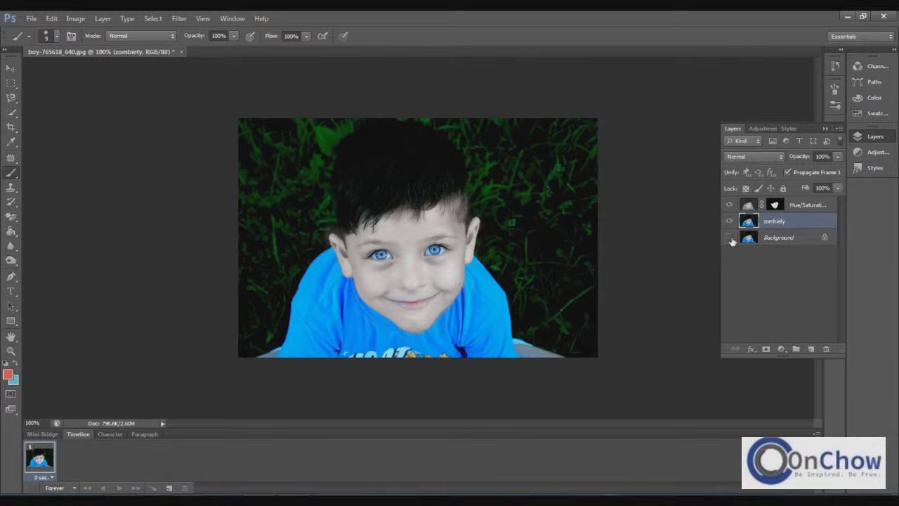
left_click(818, 204, "shift")
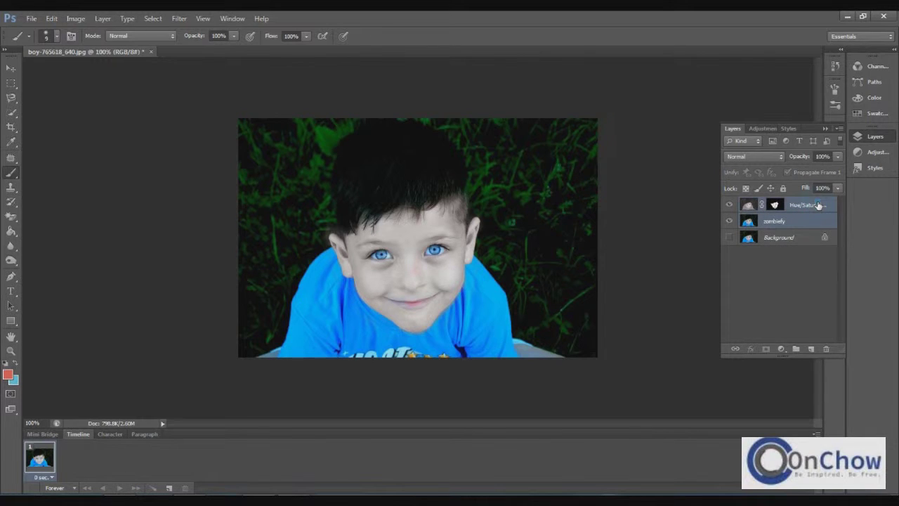
key("ctrl+e")
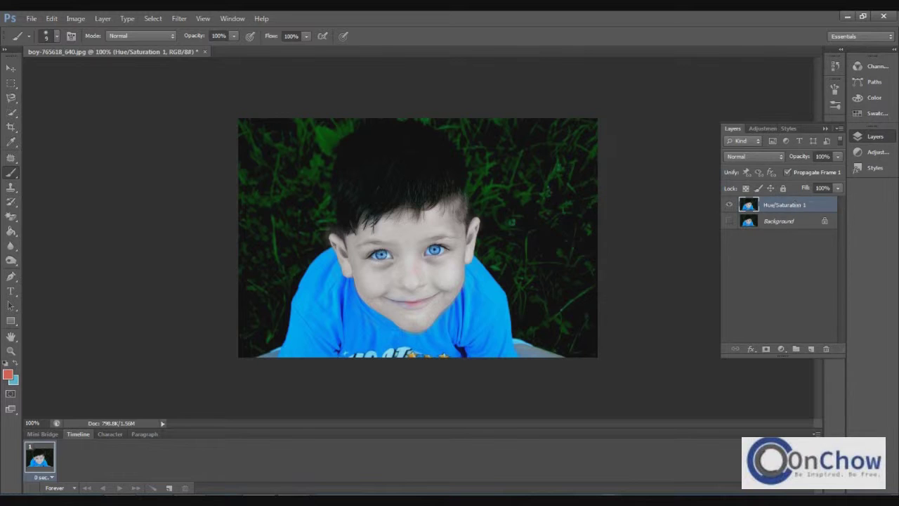
double_click(802, 204)
key("BackSpace")
type("ie")
key("Return")
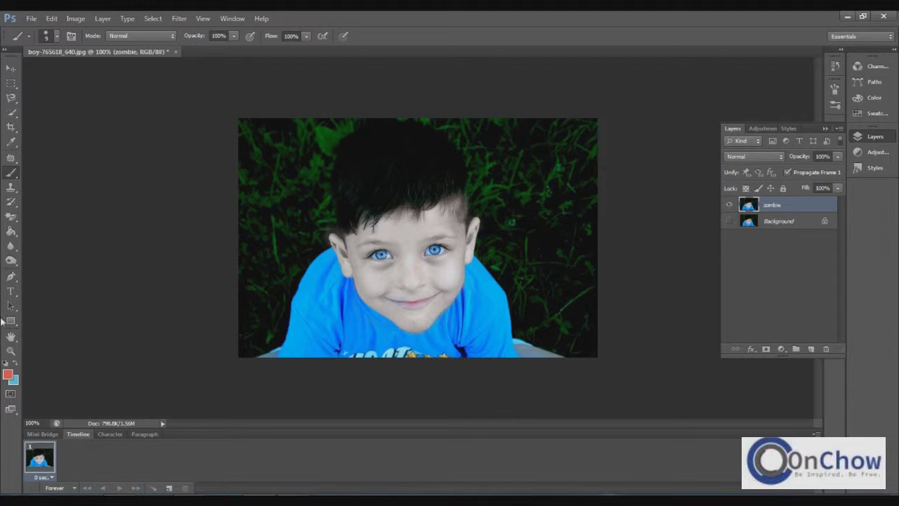
left_click(11, 261)
Burn the right cheek, chin, jaw, left eye area, temple and mouth-side cheek darker.
mouse_move(435, 288)
left_mouse_down()
mouse_move(450, 281)
mouse_move(431, 306)
mouse_move(439, 295)
mouse_move(436, 303)
mouse_move(382, 296)
mouse_move(390, 309)
mouse_move(371, 294)
mouse_move(350, 242)
mouse_move(368, 262)
mouse_move(371, 246)
mouse_move(368, 264)
mouse_move(434, 241)
mouse_move(422, 257)
mouse_move(441, 258)
mouse_move(449, 246)
mouse_move(454, 280)
mouse_move(463, 236)
mouse_move(456, 284)
left_mouse_up()
mouse_move(418, 323)
left_mouse_down()
mouse_move(373, 300)
mouse_move(355, 276)
left_mouse_up()
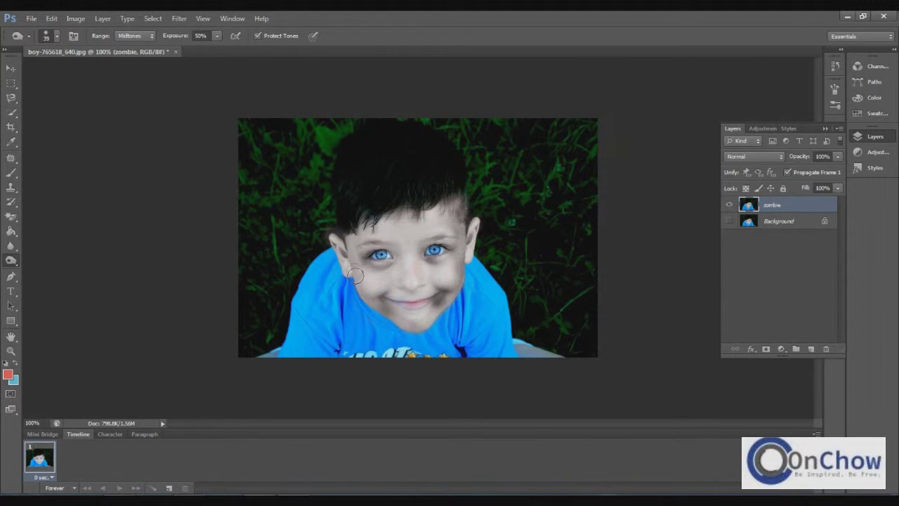
mouse_move(351, 238)
left_mouse_down()
mouse_move(358, 245)
mouse_move(373, 214)
mouse_move(387, 222)
mouse_move(355, 226)
mouse_move(352, 264)
left_mouse_up()
left_click_drag(458, 212, 460, 208)
mouse_move(355, 272)
left_mouse_down()
mouse_move(359, 292)
mouse_move(414, 275)
mouse_move(428, 290)
mouse_move(422, 285)
mouse_move(450, 291)
left_mouse_up()
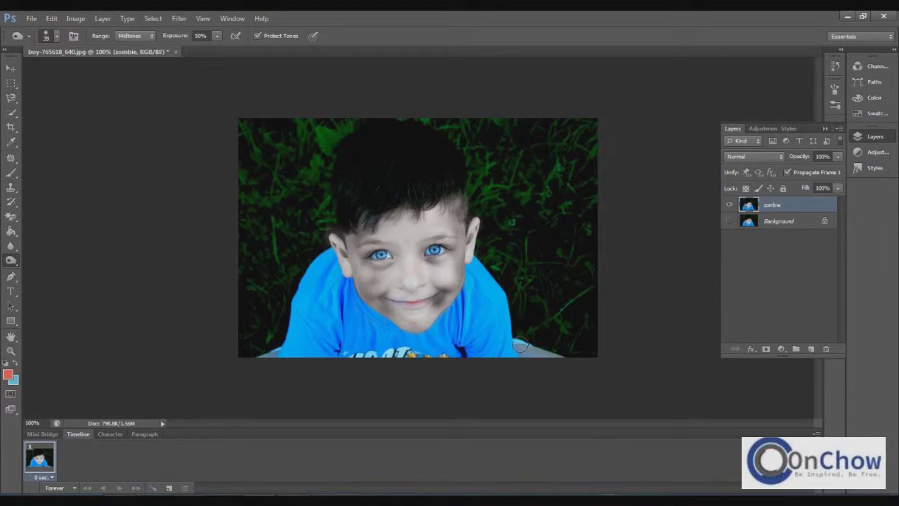
key("ctrl+plus")
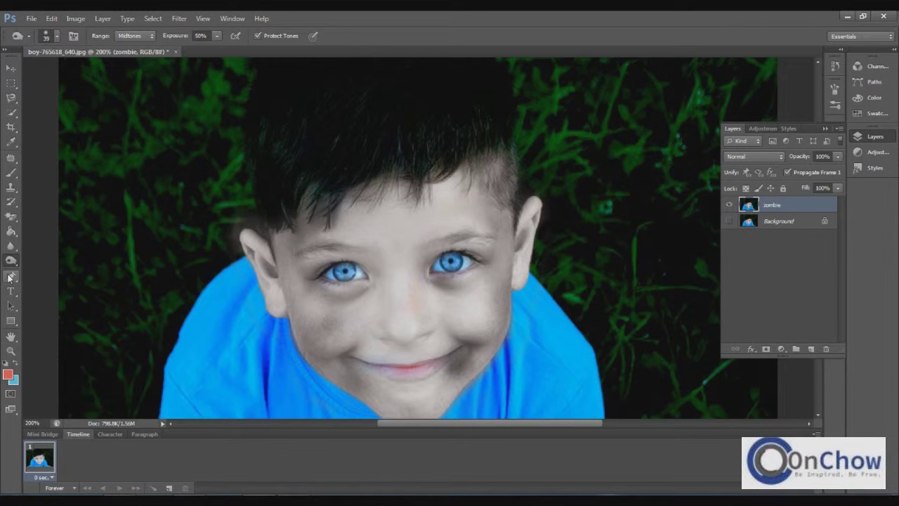
Trace the left eye with a pen path and load it as a selection.
left_click(10, 277)
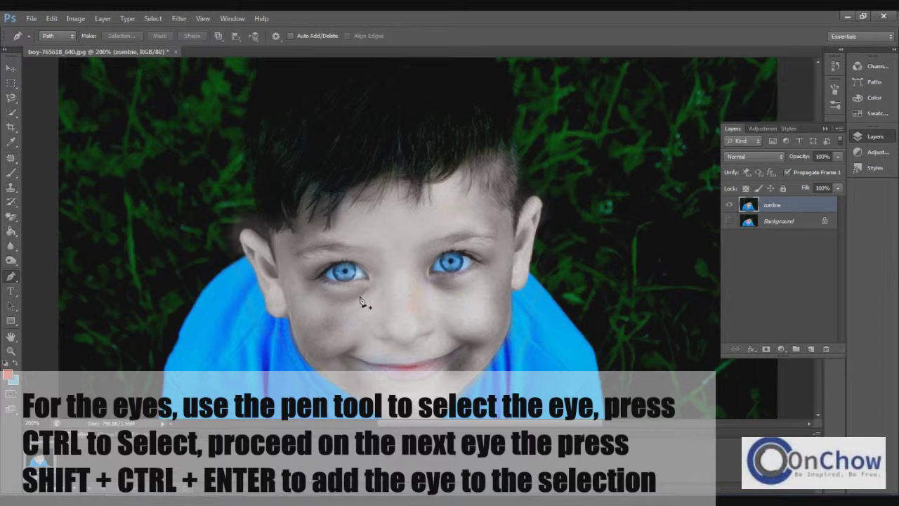
left_click(322, 277)
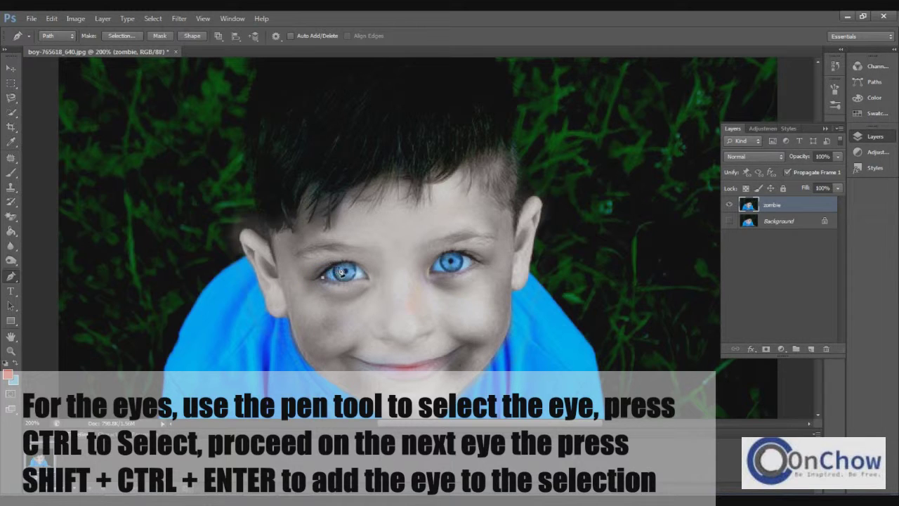
left_click(345, 267)
left_click(357, 267)
left_click(367, 276)
left_click(353, 282)
left_click(372, 281)
key("ctrl+plus")
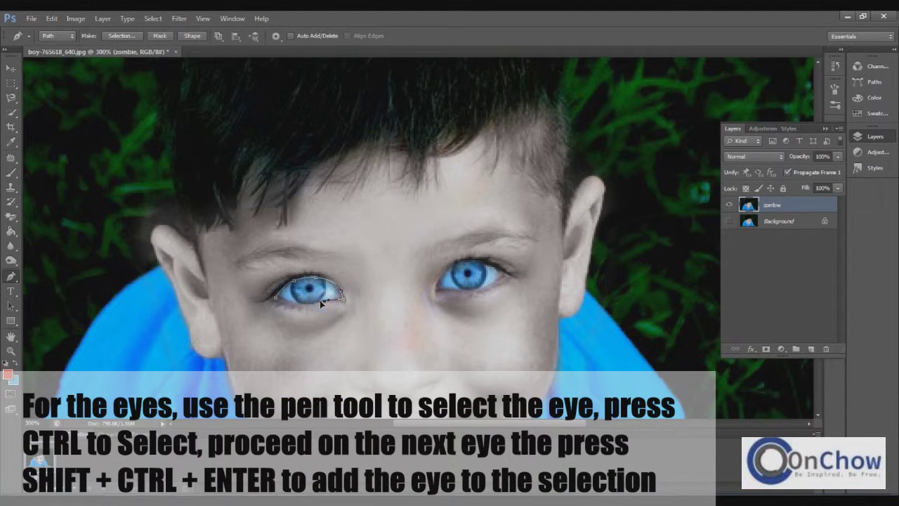
left_click_drag(311, 309, 301, 308)
left_click_drag(288, 306, 271, 295)
key("ctrl+Return")
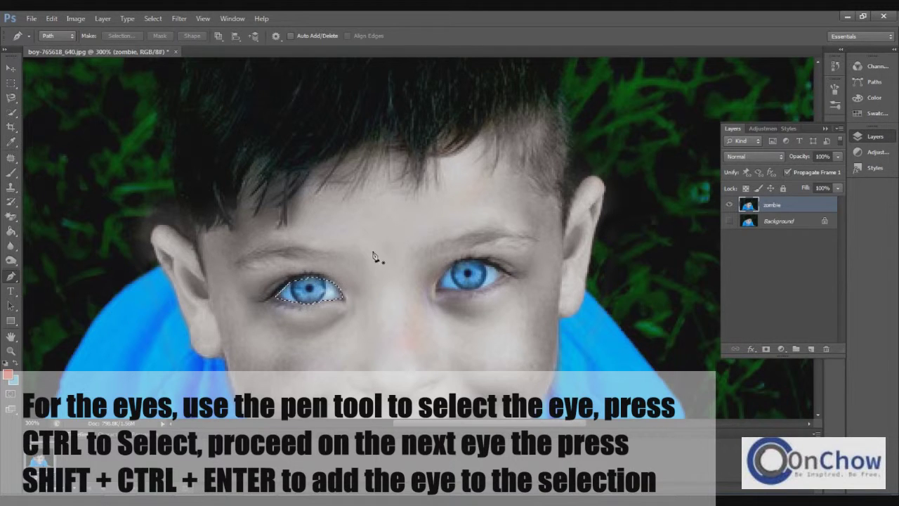
Trace the right eye with a pen path and add it to the selection.
left_click(438, 288)
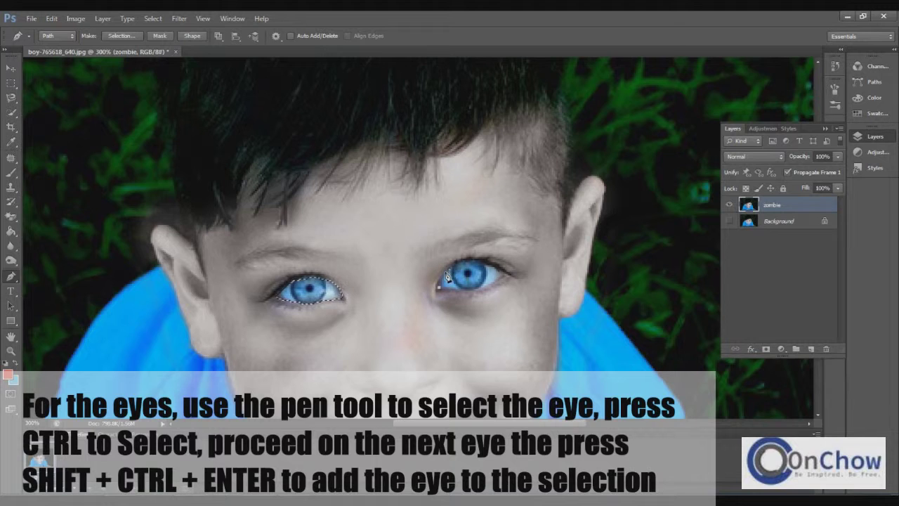
left_click(450, 270)
left_click(470, 262)
left_click(497, 272)
left_click(510, 275)
left_click(464, 291)
left_click(440, 292)
key("ctrl+shift+Return")
key("ctrl+shift+Return")
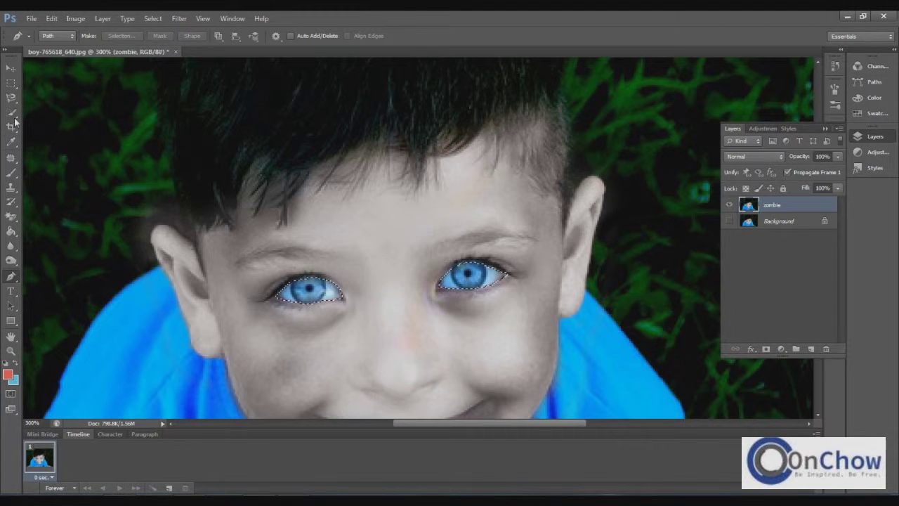
left_click(10, 83)
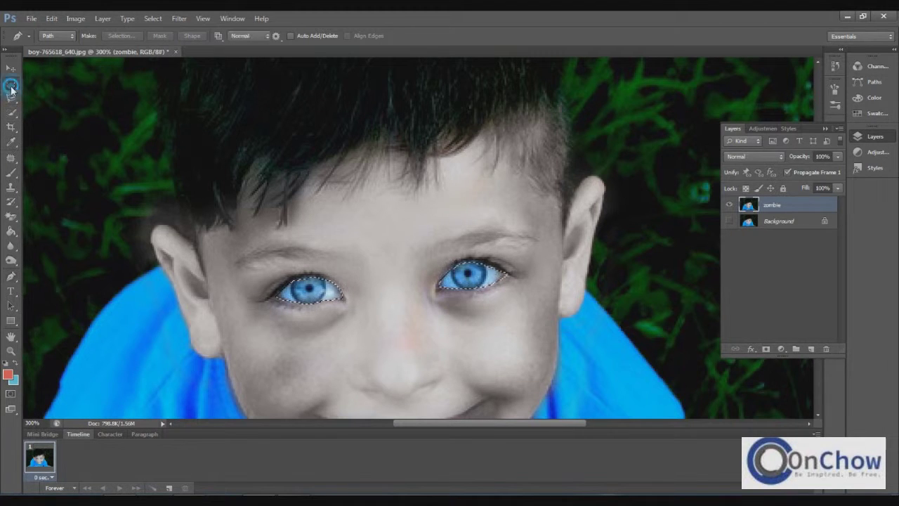
Put the selected eyes onto their own new layer named 'eyes'.
right_click(473, 279)
left_click(532, 379)
double_click(772, 205)
type("eyes")
key("Return")
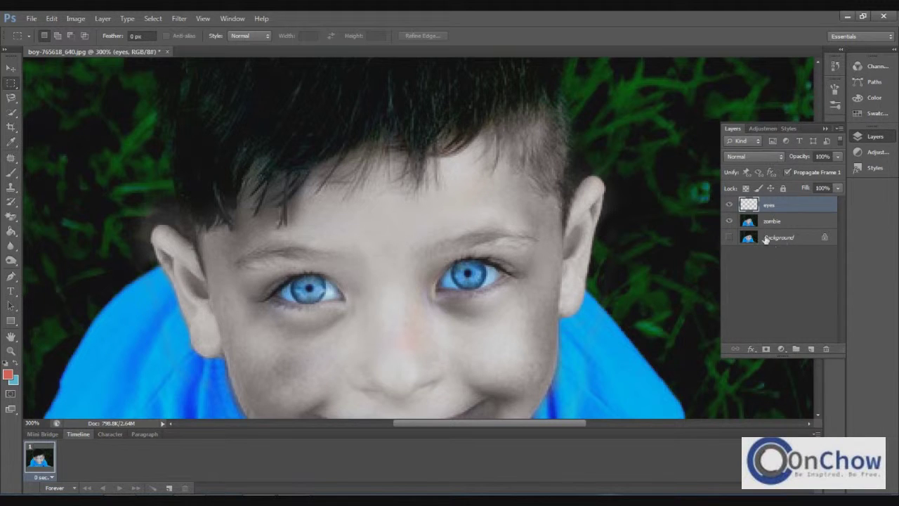
right_click(787, 204)
Give the eyes layer a grey 868585 Color Overlay.
key("Escape")
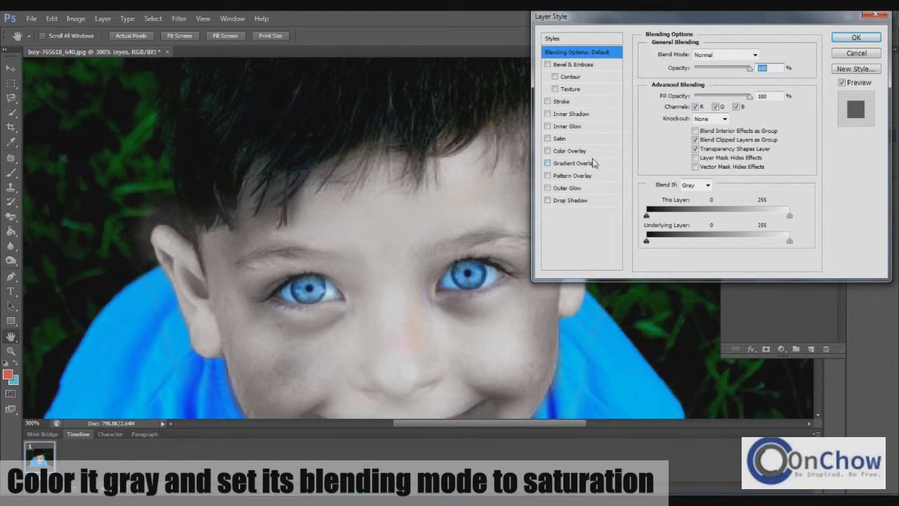
left_click(586, 151)
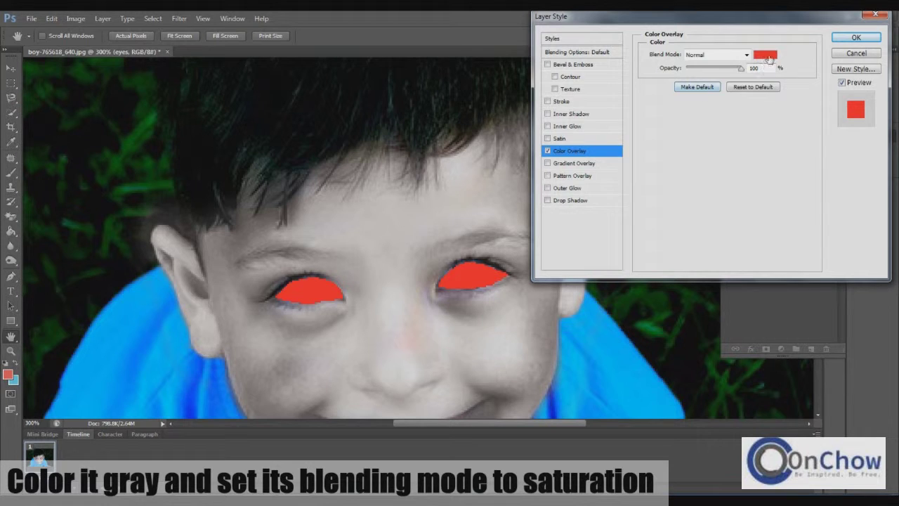
left_click(768, 57)
left_click(421, 111)
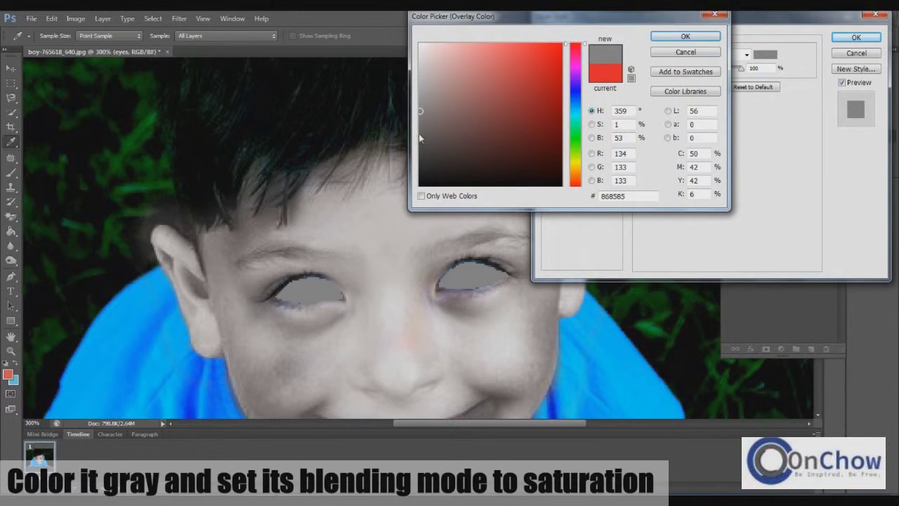
left_click(685, 35)
left_click(856, 37)
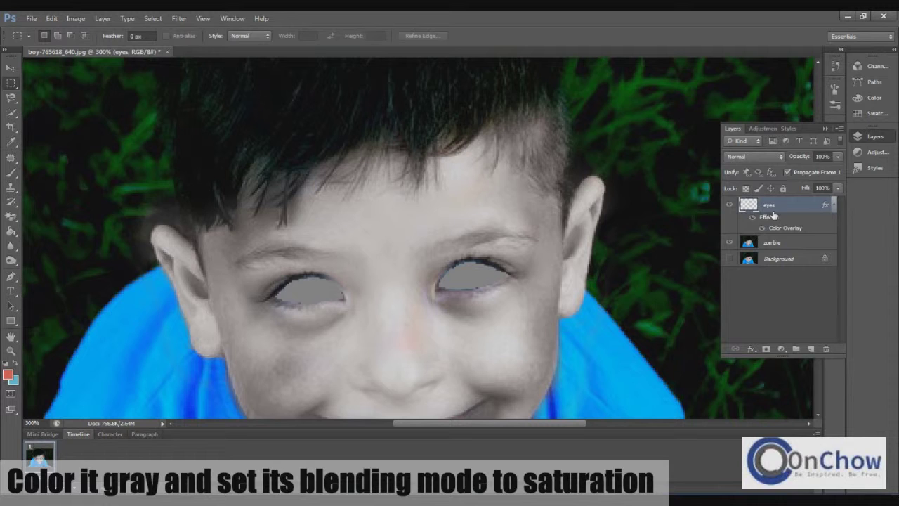
Try Multiply and Color layer blend modes on the eyes layer, then return to Normal.
left_click(773, 157)
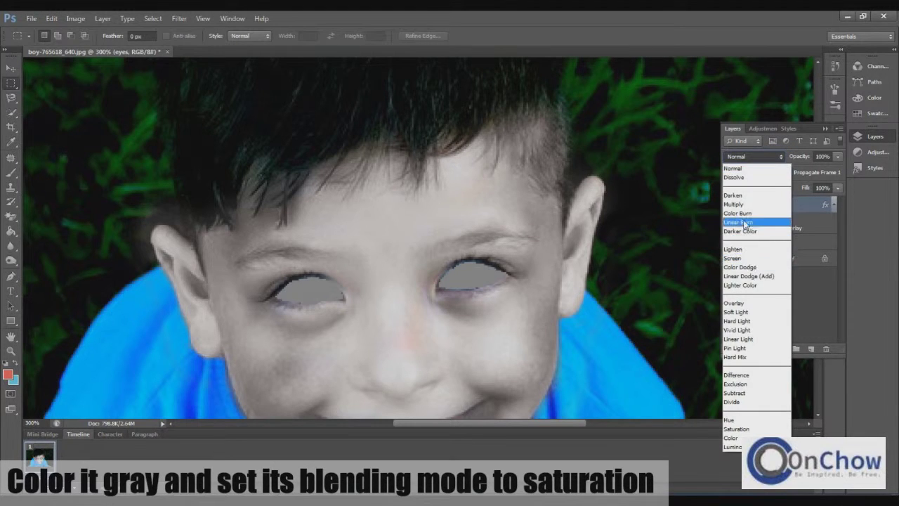
left_click(748, 204)
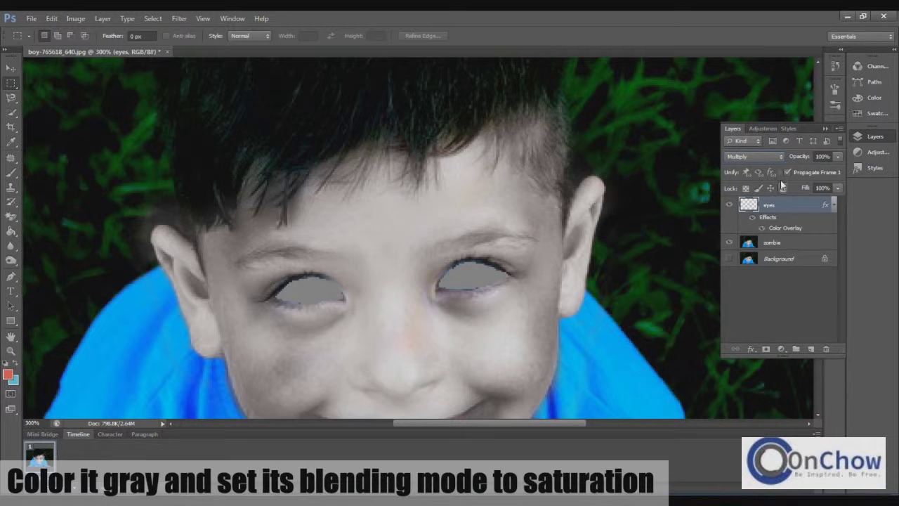
left_click(777, 157)
left_click(762, 438)
double_click(784, 209)
left_click(876, 19)
left_click(753, 156)
Set the Color Overlay blend mode to Saturation after trying Color, Hue and Multiply.
double_click(784, 227)
left_click(747, 54)
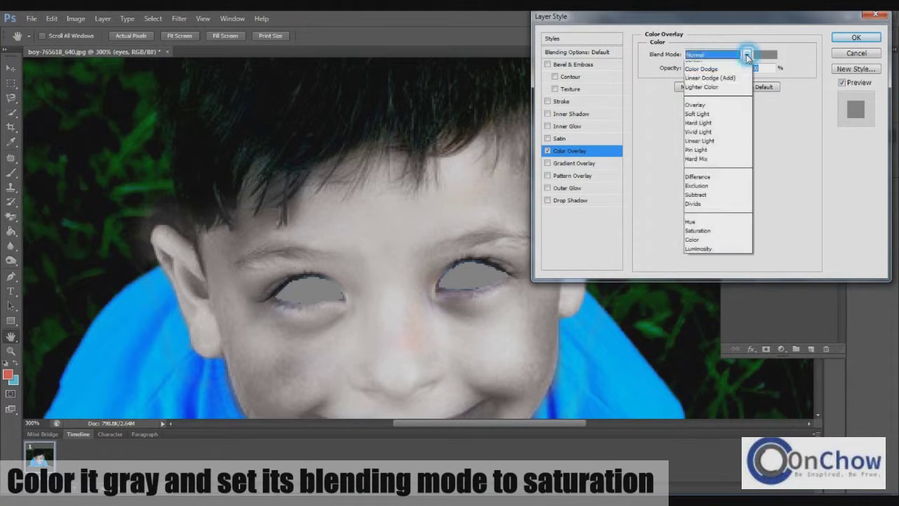
left_click(695, 336)
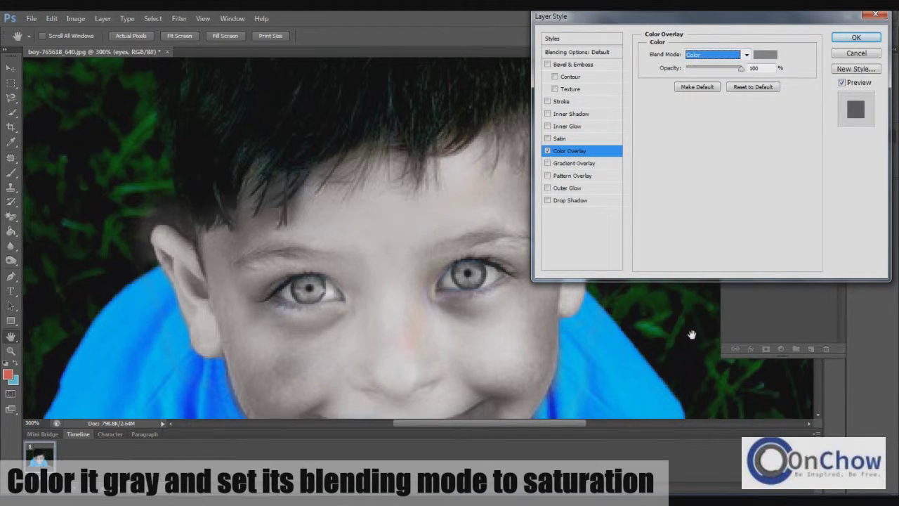
left_click(746, 55)
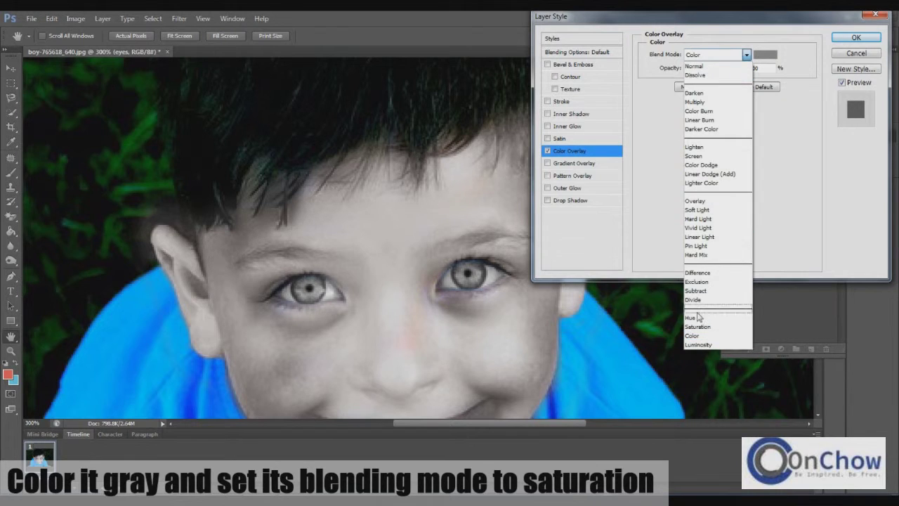
left_click(695, 311)
left_click(747, 55)
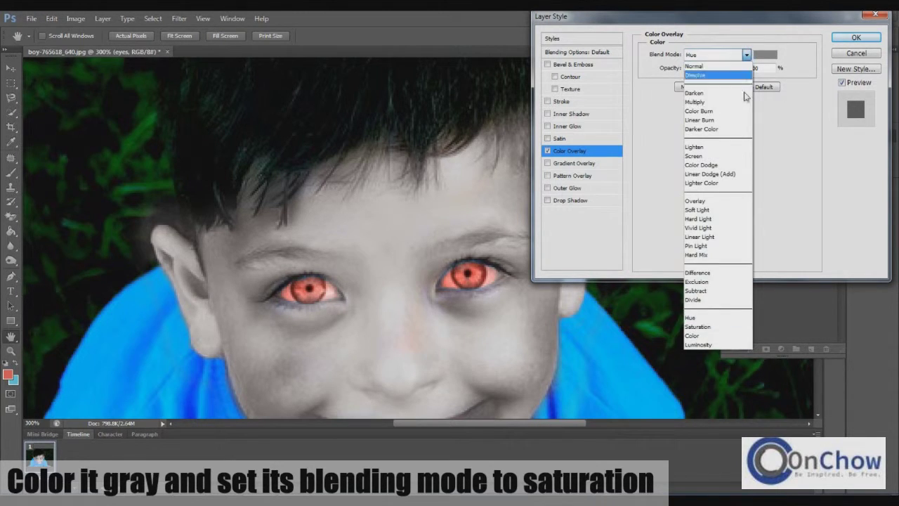
left_click(729, 103)
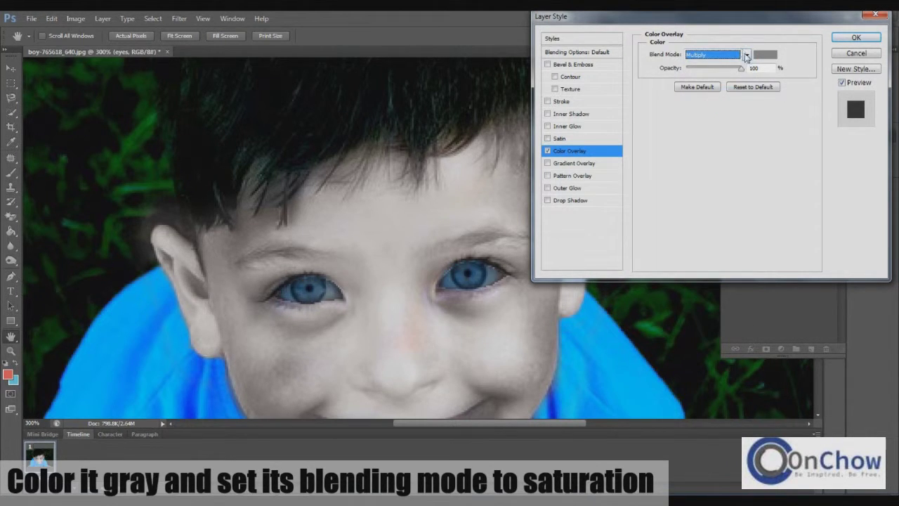
left_click(746, 55)
left_click(702, 327)
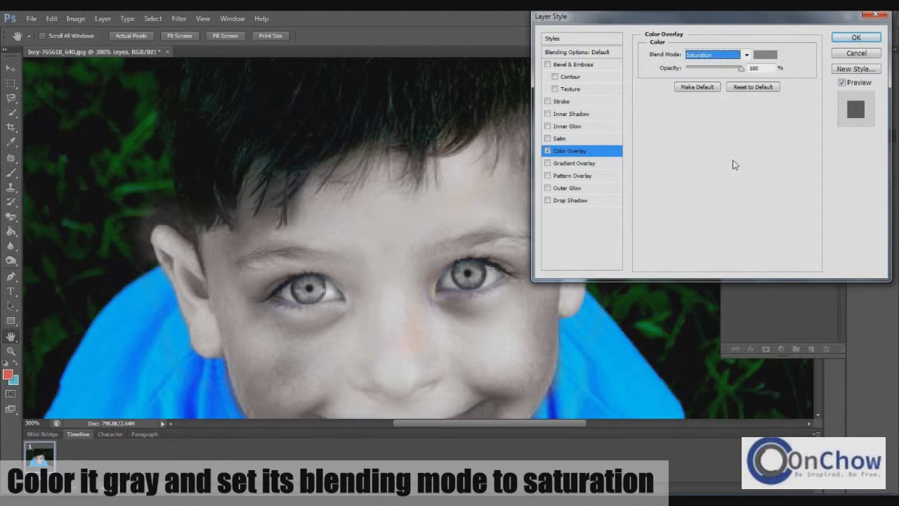
left_click(852, 37)
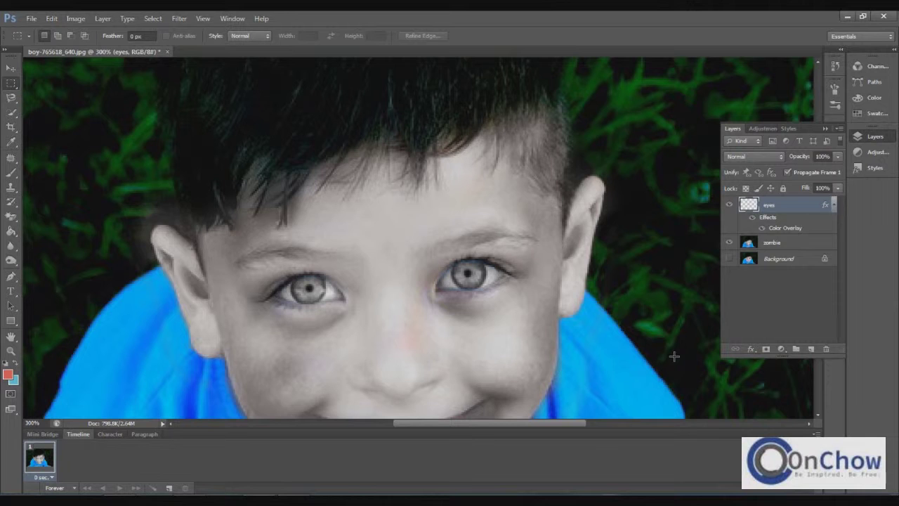
Rasterize the eyes layer's grey overlay style, check the whole image, then pick the Brush tool.
right_click(780, 206)
left_click(703, 199)
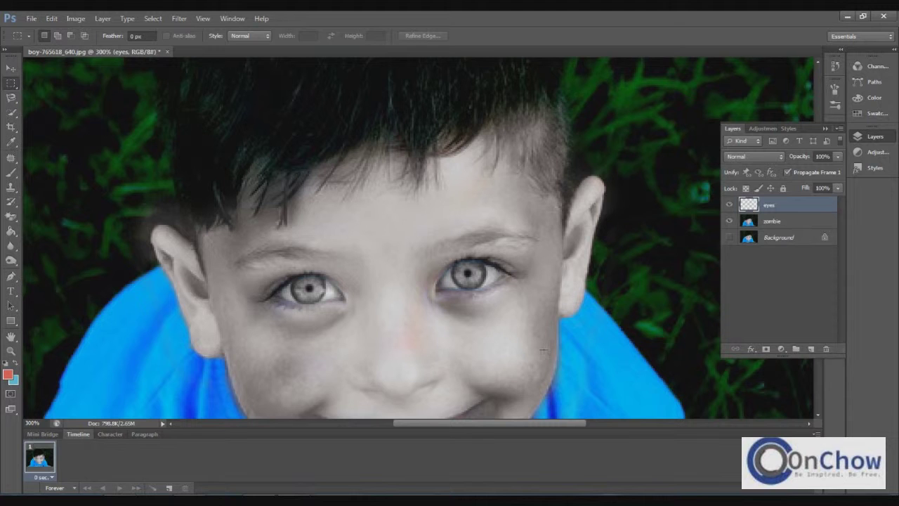
key("ctrl+minus")
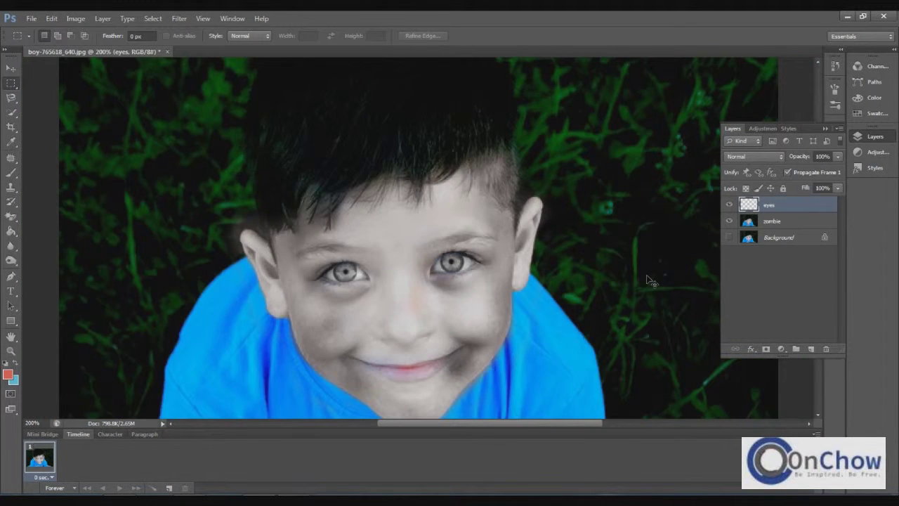
key("ctrl+minus")
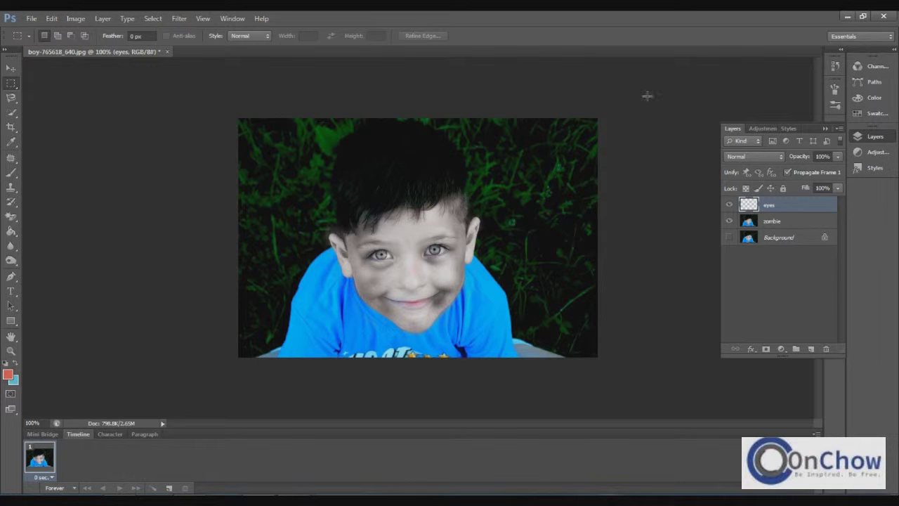
key("ctrl+plus")
key("ctrl+plus")
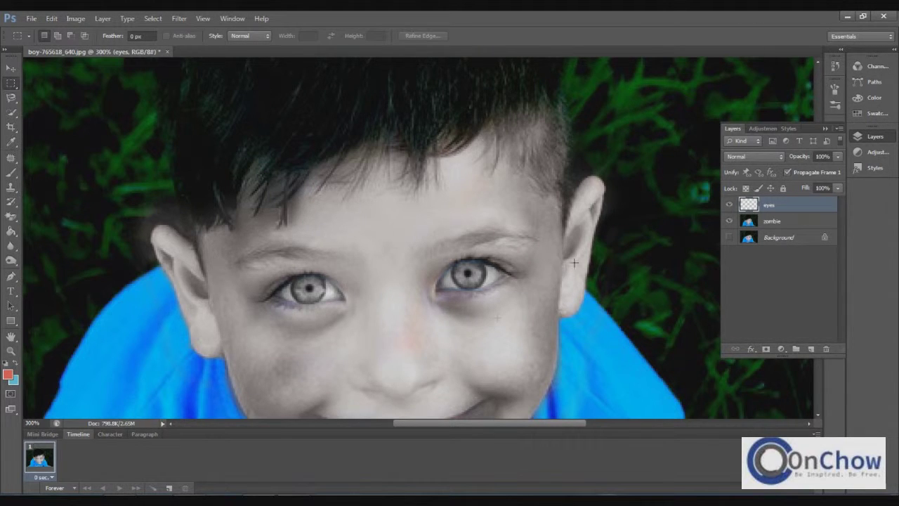
left_click(10, 173)
left_click(56, 37)
Choose a dark red foreground colour and set the brush size to 29 px.
left_click_drag(35, 64, 40, 70)
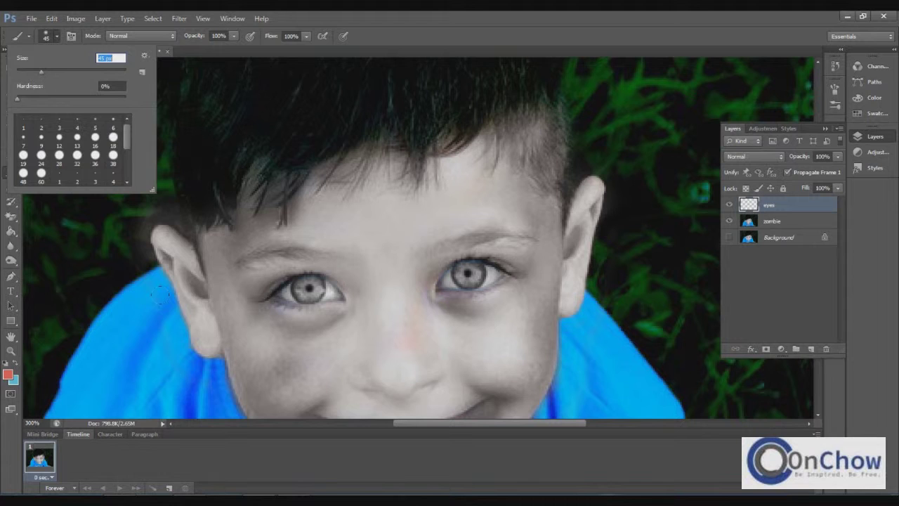
left_click(8, 374)
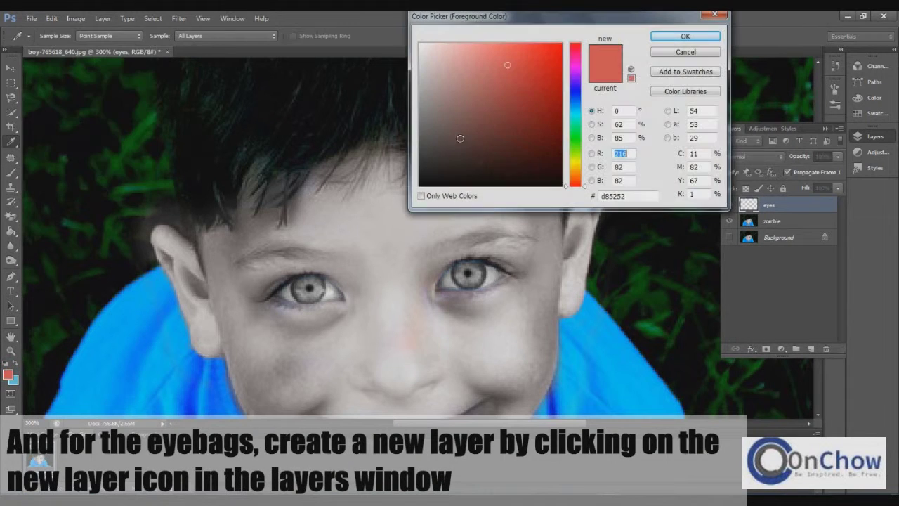
left_click(532, 115)
left_click(686, 36)
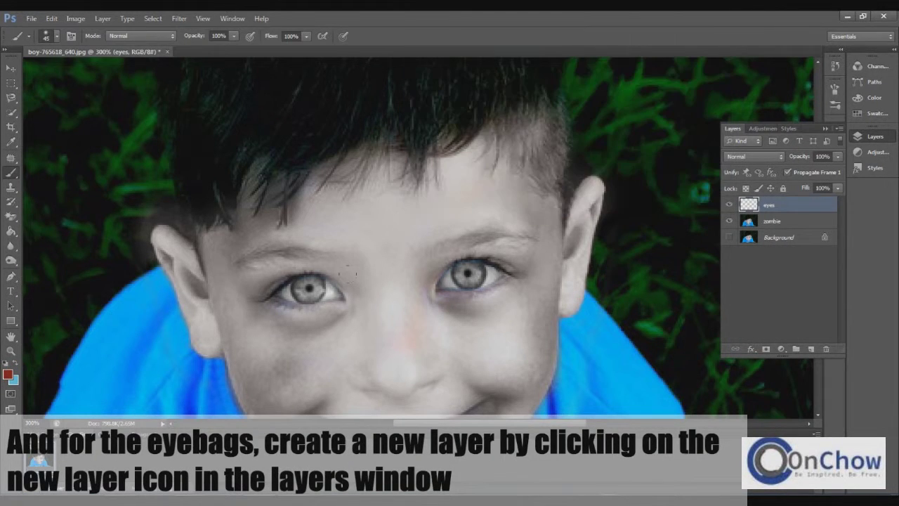
left_click(56, 36)
type("29")
key("Return")
On a new layer above eyes, paint dark red shadows under both eyes.
left_click_drag(259, 298, 275, 305)
key("ctrl+z")
left_click(811, 350)
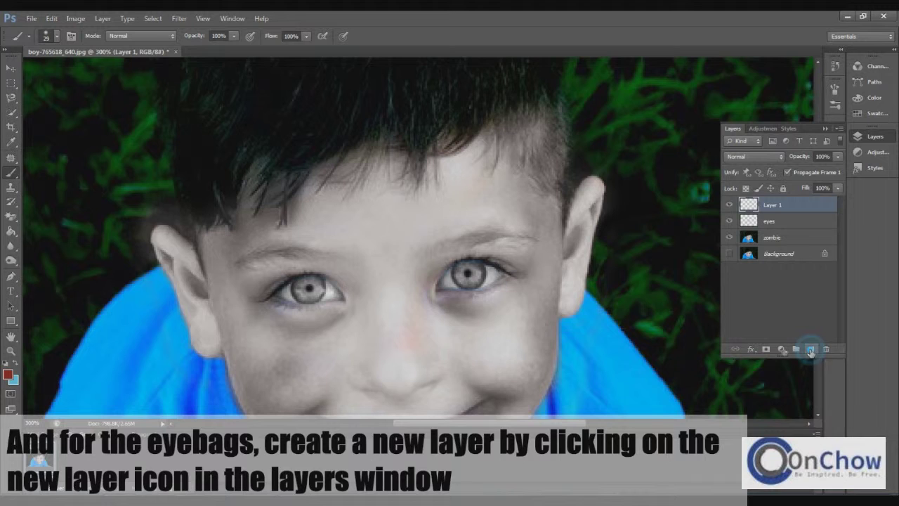
mouse_move(260, 298)
left_mouse_down()
mouse_move(302, 313)
mouse_move(343, 302)
left_mouse_up()
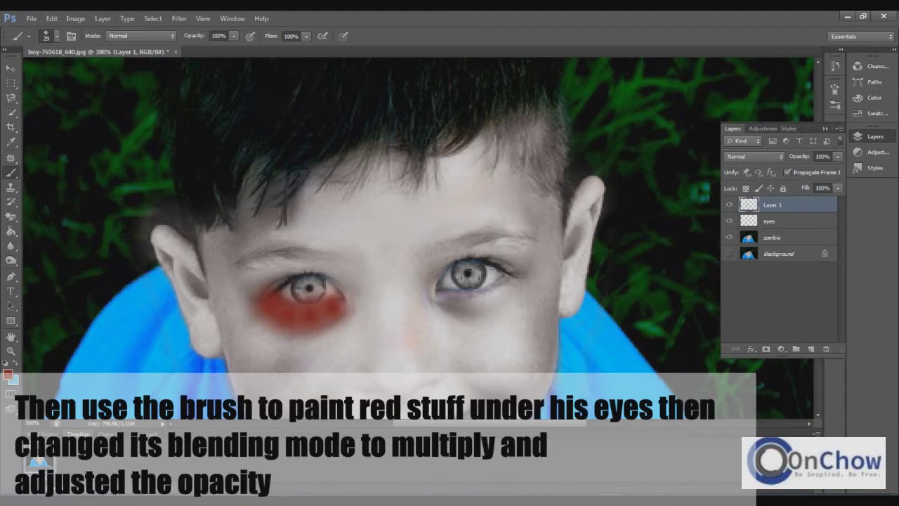
left_click_drag(434, 284, 490, 296)
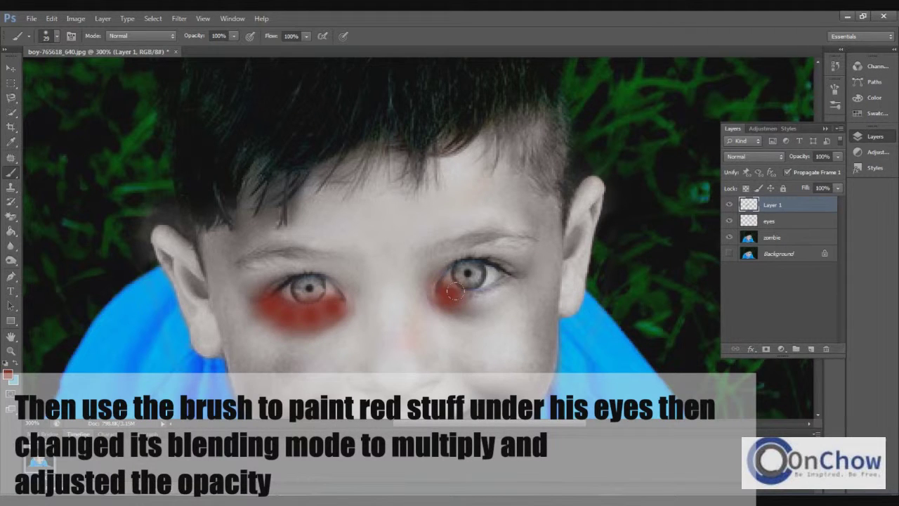
left_click_drag(489, 296, 516, 283)
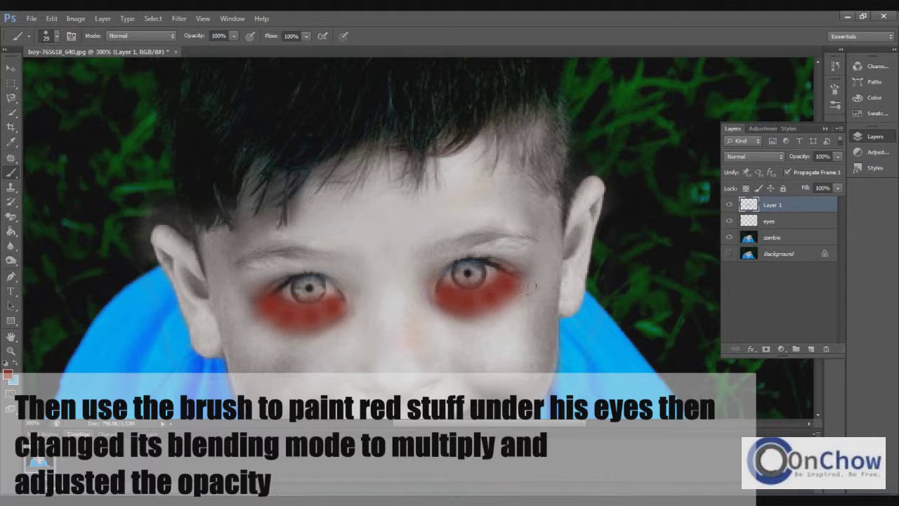
left_click_drag(476, 295, 482, 302)
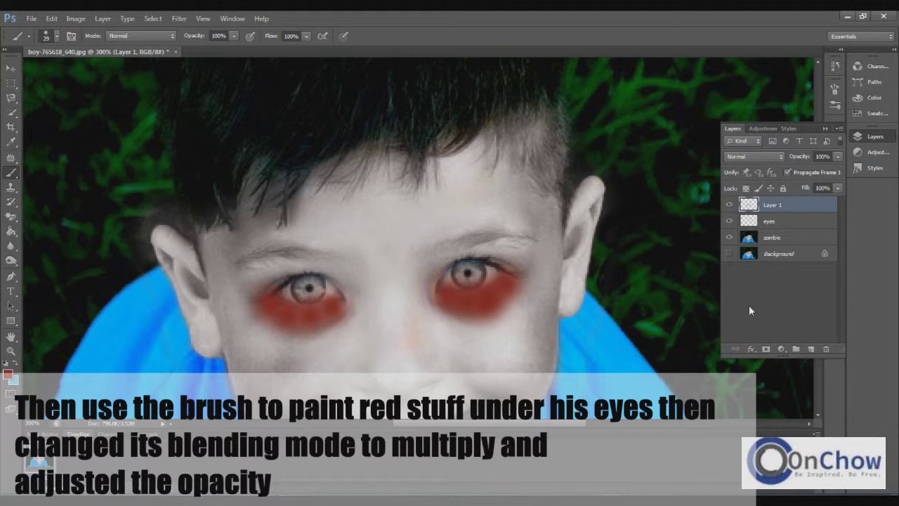
double_click(792, 205)
Name the new layer 'eyebags' and set its blend mode to Multiply.
type("eyebags")
key("Return")
left_click(780, 158)
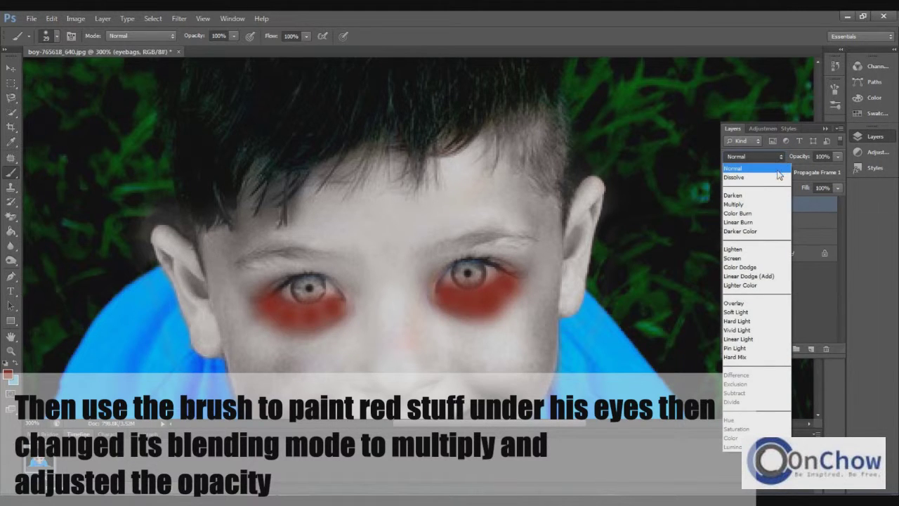
left_click(746, 205)
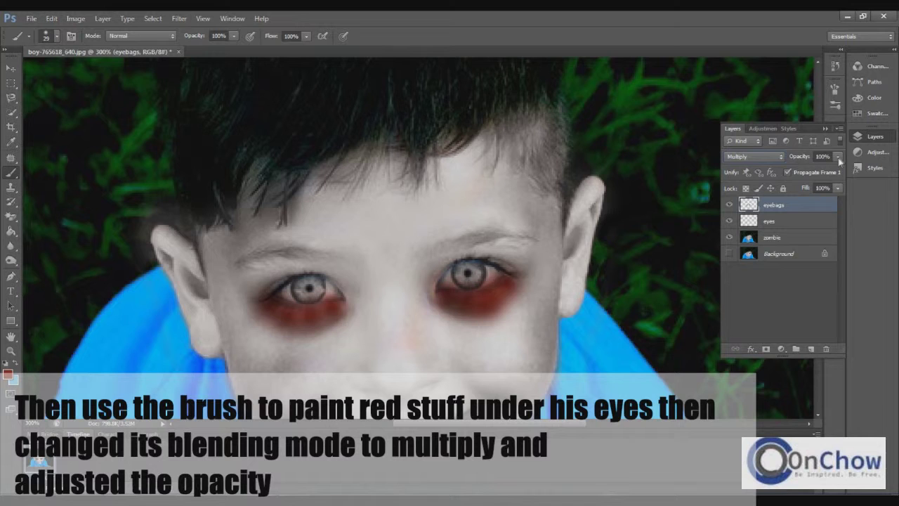
Lower the eyebags layer's opacity to 67%.
right_click(783, 208)
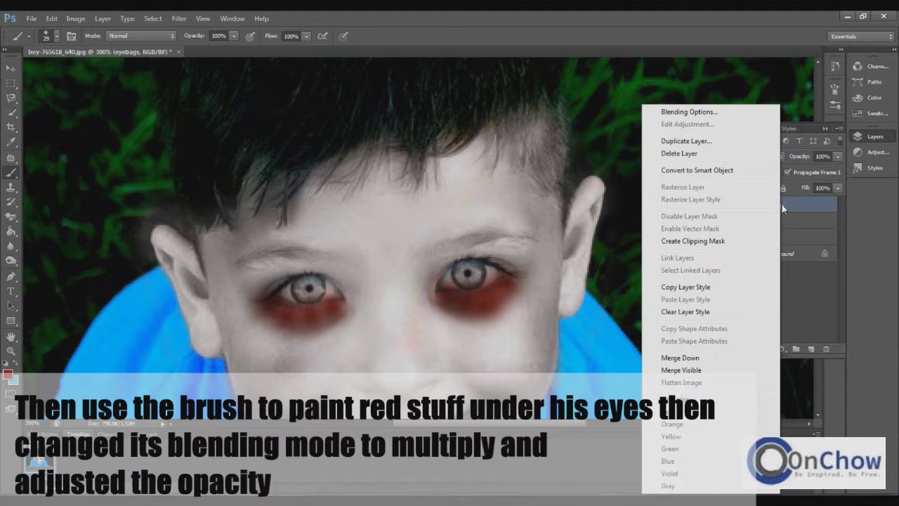
left_click(785, 203)
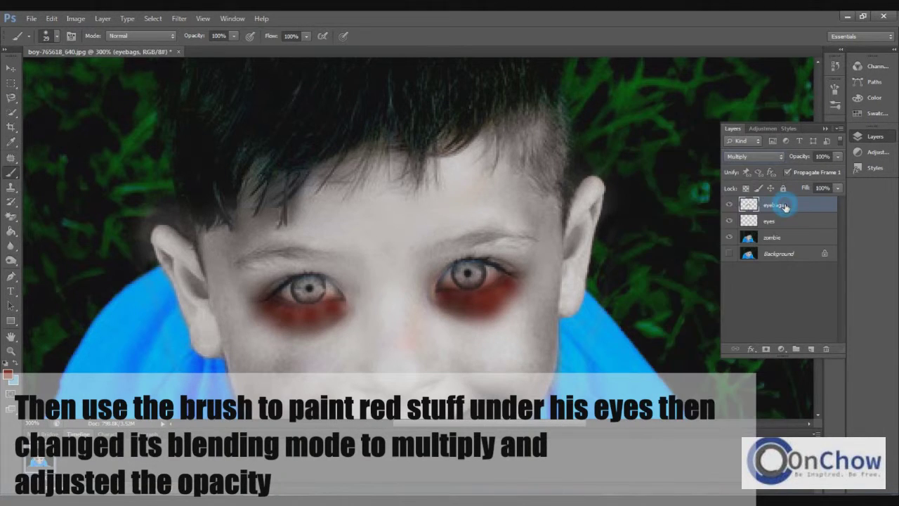
left_click(839, 159)
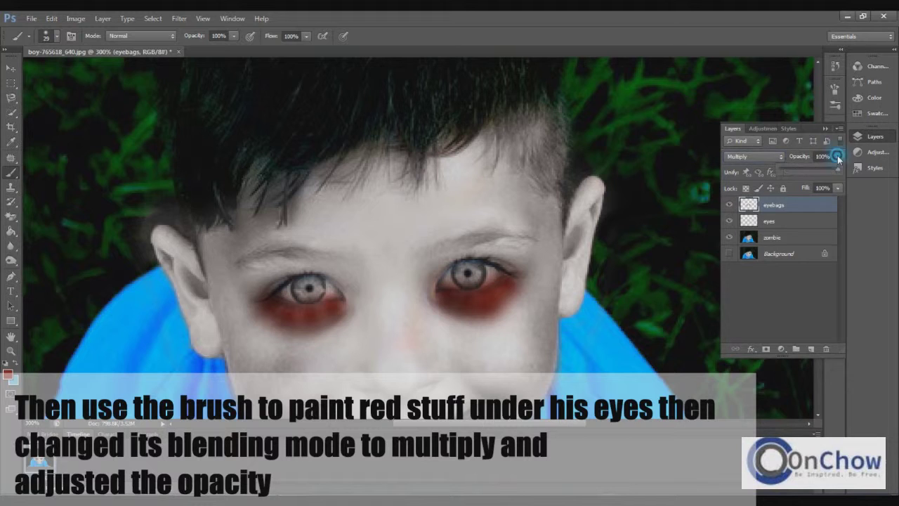
left_click_drag(836, 172, 822, 173)
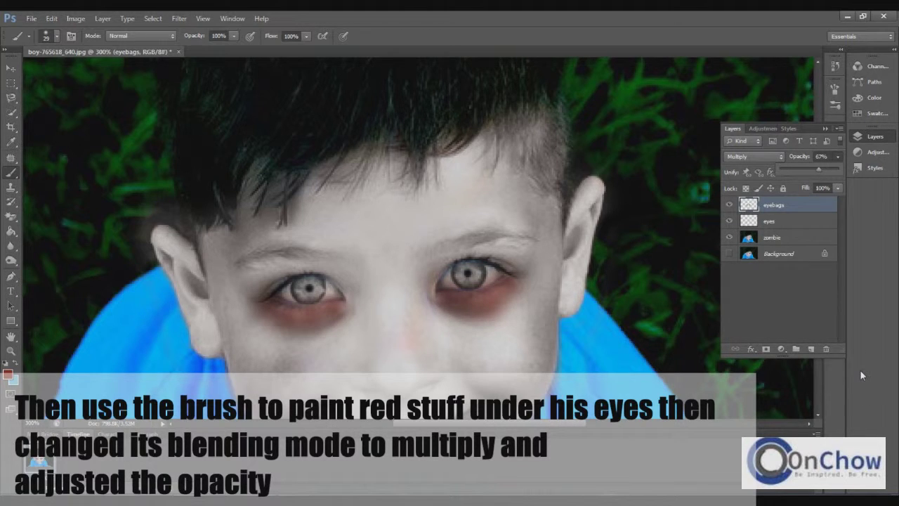
left_click(862, 345)
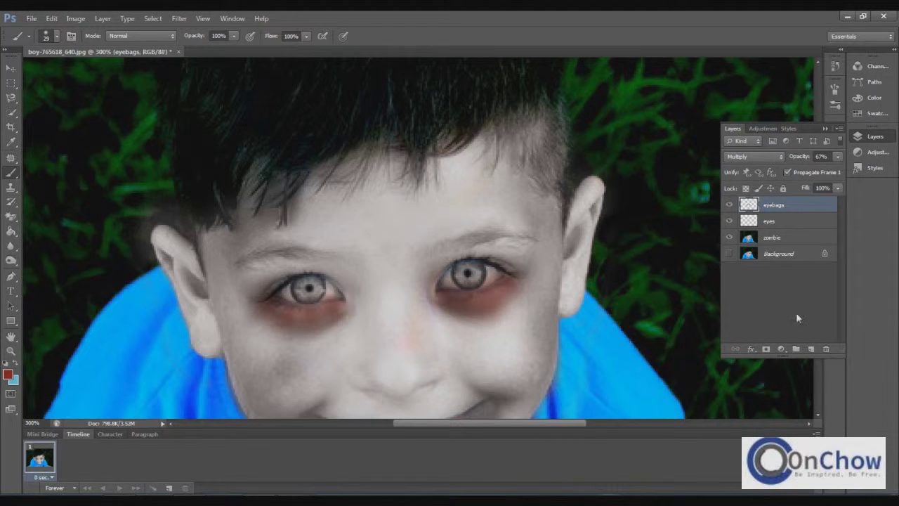
key("ctrl+1")
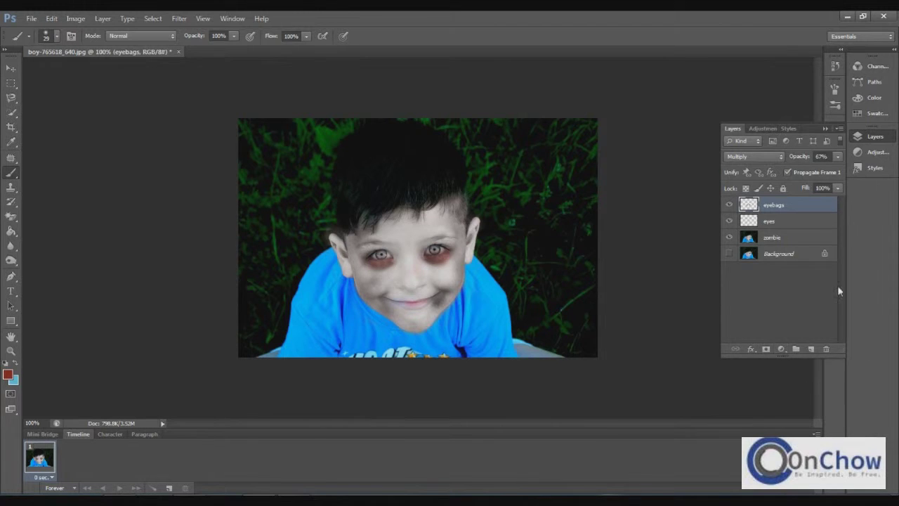
On the zombie layer, burn darker bruised patches around the eyes and cheek.
left_click(815, 237)
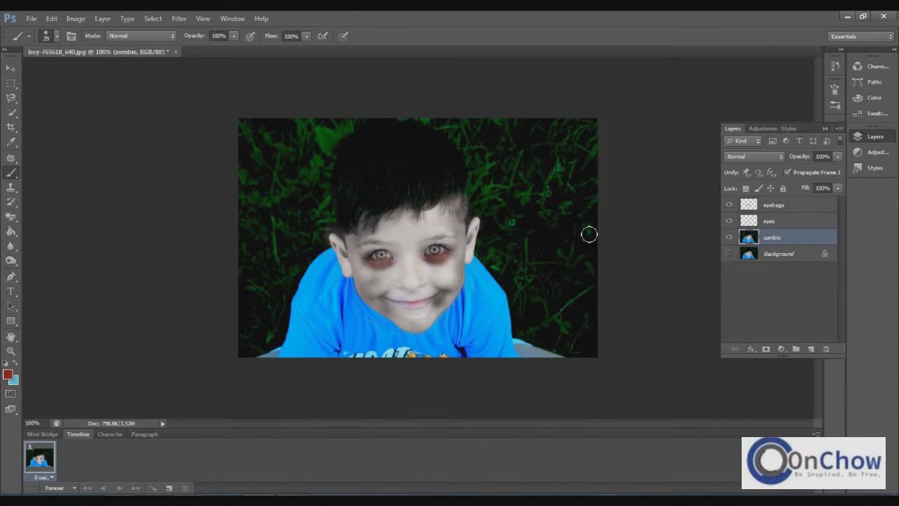
left_click(12, 260)
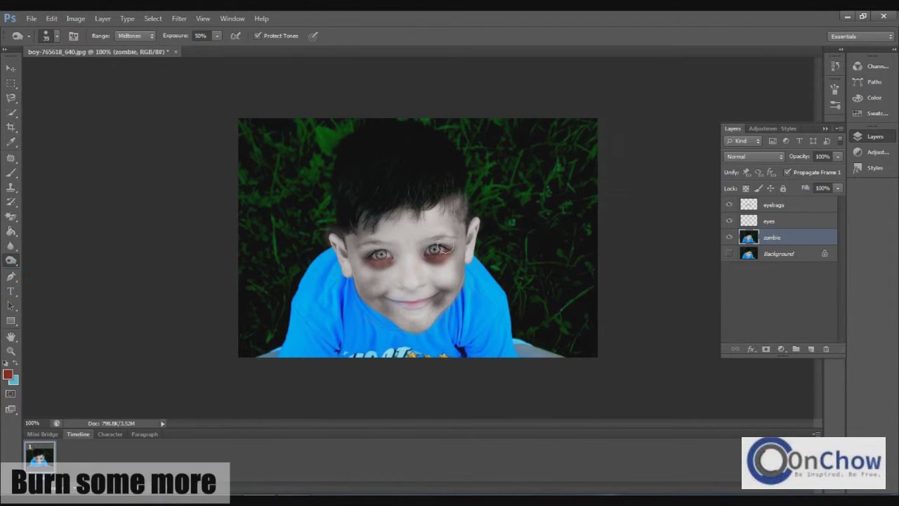
left_click_drag(444, 241, 446, 270)
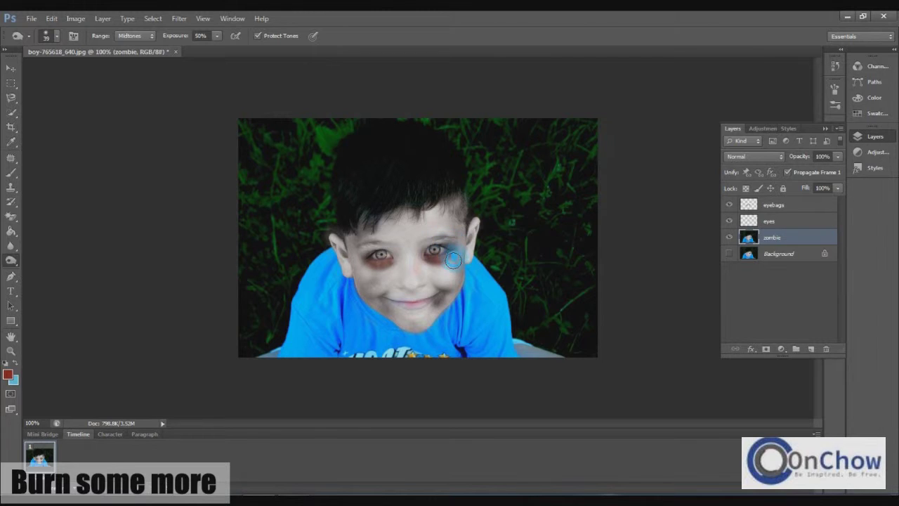
mouse_move(364, 269)
left_mouse_down()
mouse_move(367, 244)
mouse_move(363, 261)
mouse_move(374, 261)
mouse_move(353, 257)
mouse_move(411, 251)
mouse_move(401, 245)
left_mouse_up()
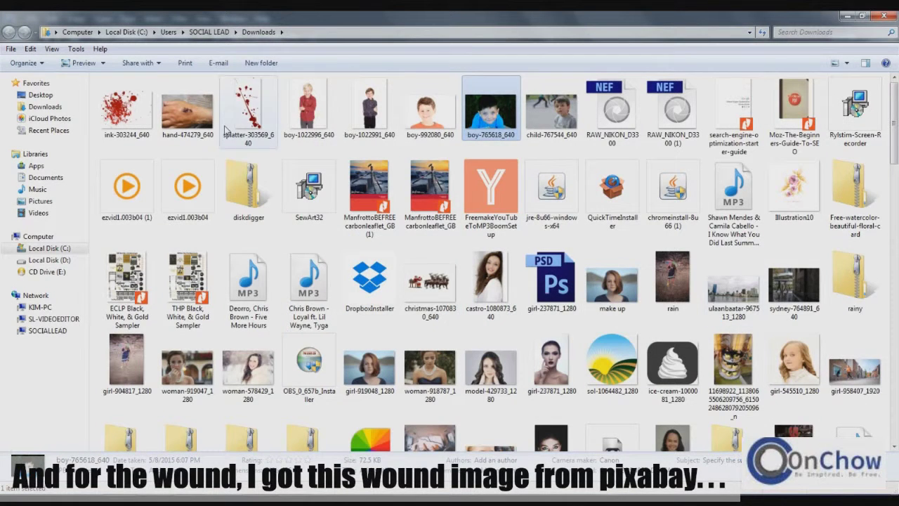
Drag the hand-474279_640 wound photo from Explorer onto the boy's picture.
left_click(215, 121)
left_click_drag(215, 121, 264, 497)
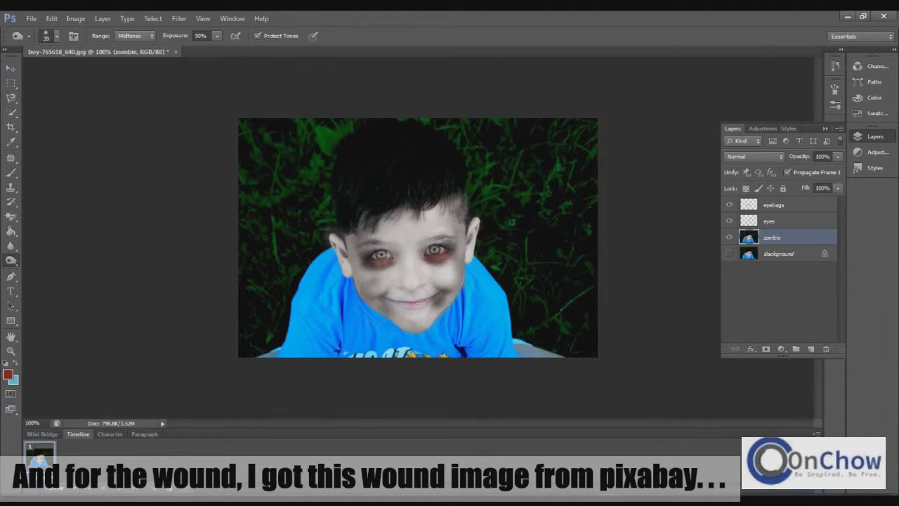
left_click_drag(264, 498, 409, 297)
Place the wound photo, move its layer to the top, and scale it to about 35%.
key("Return")
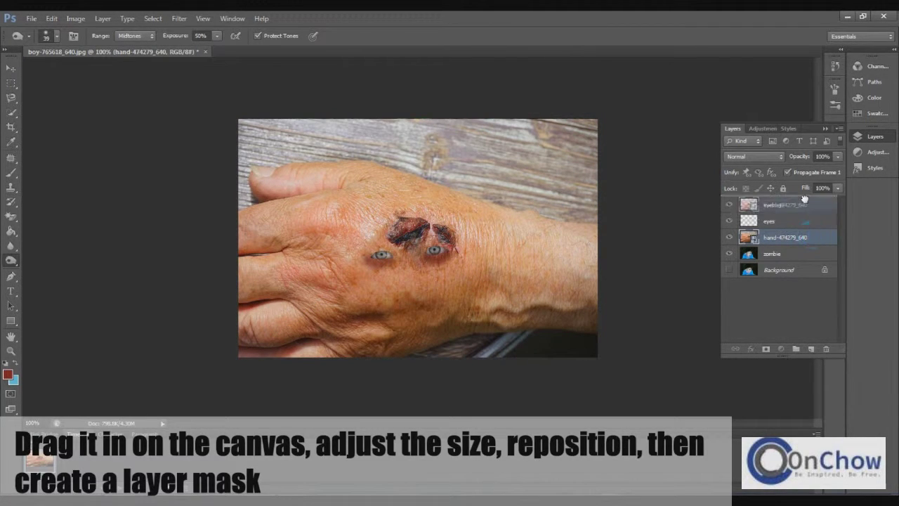
left_click_drag(814, 239, 808, 205)
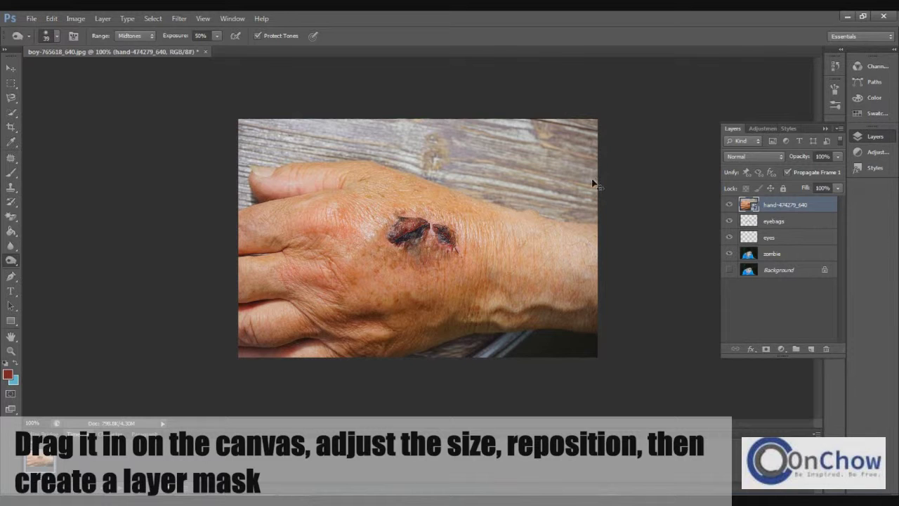
key("ctrl+t")
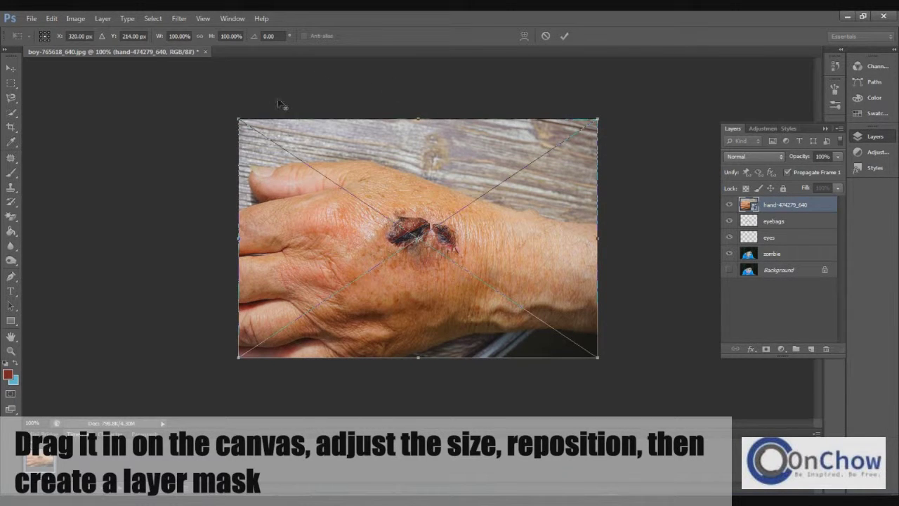
left_click_drag(240, 118, 376, 173)
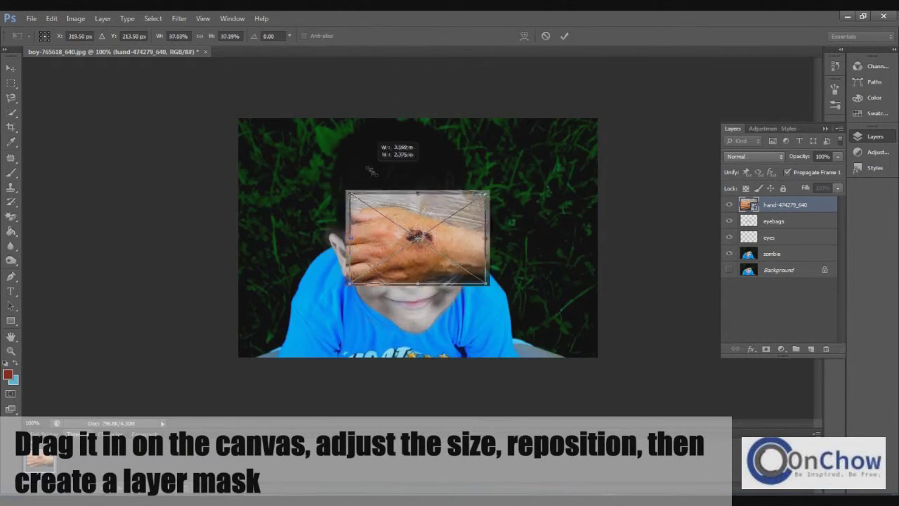
left_click_drag(376, 172, 373, 172)
key("Return")
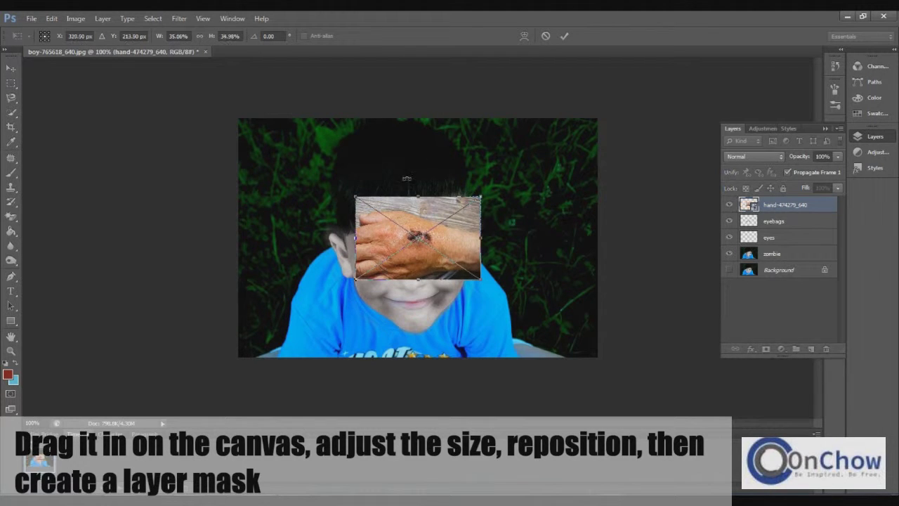
key("o")
Position the wound photo over the boy's face, rotated about 19° clockwise.
left_click(11, 69)
left_click_drag(453, 259, 476, 287)
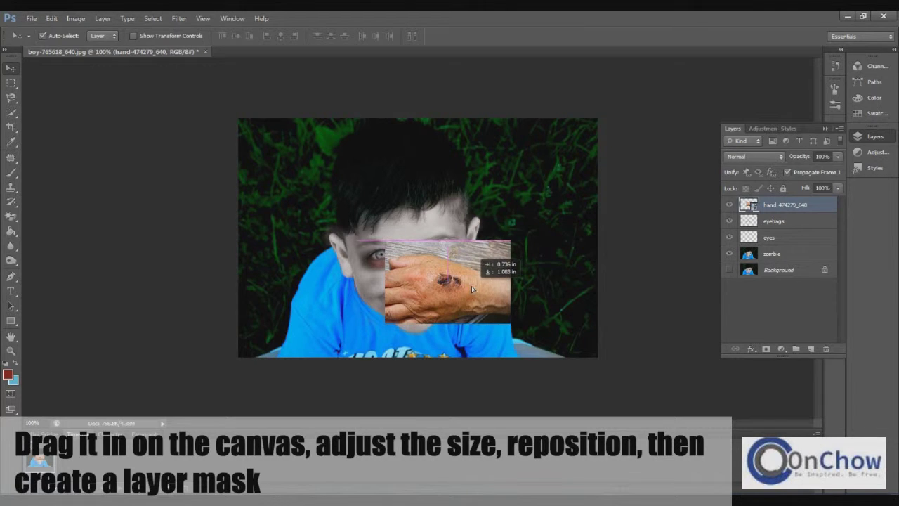
key("ctrl+t")
left_click_drag(510, 201, 526, 252)
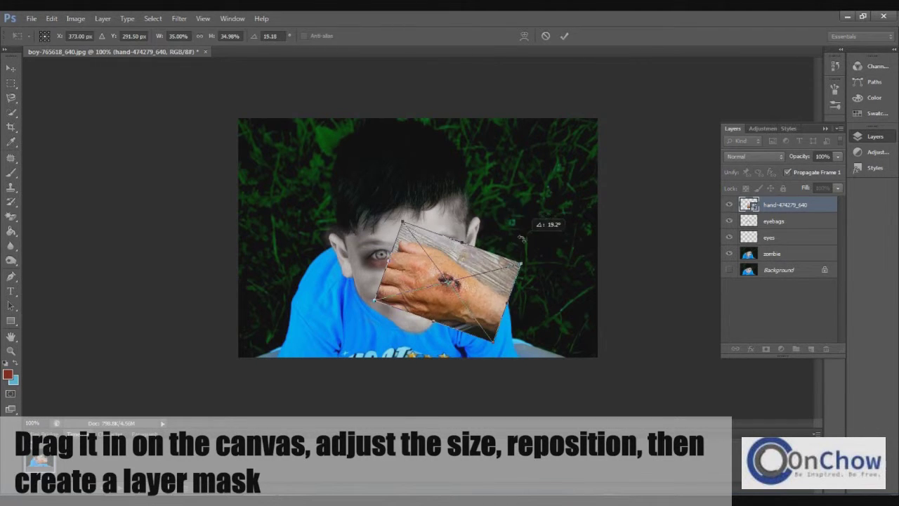
key("Return")
left_click_drag(465, 280, 451, 282)
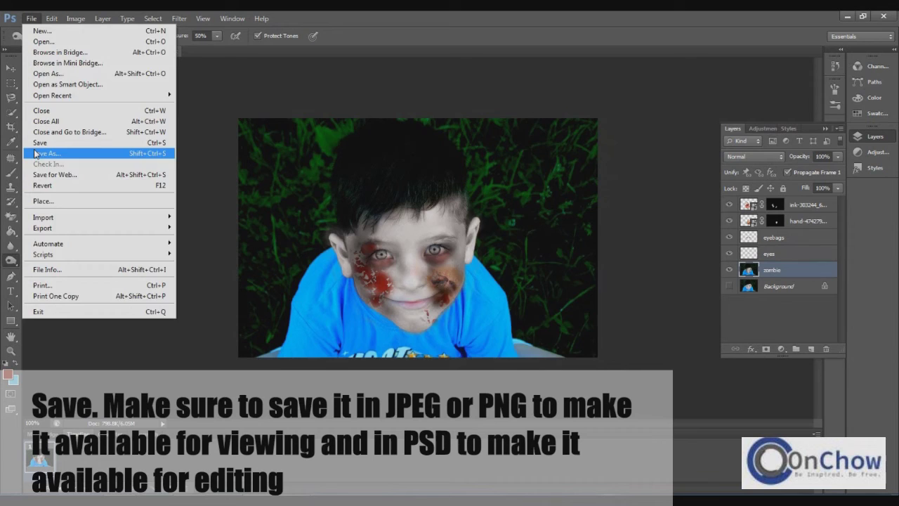
Save the picture as a PNG named 'zombie', accepting the default PNG options.
left_click(105, 153)
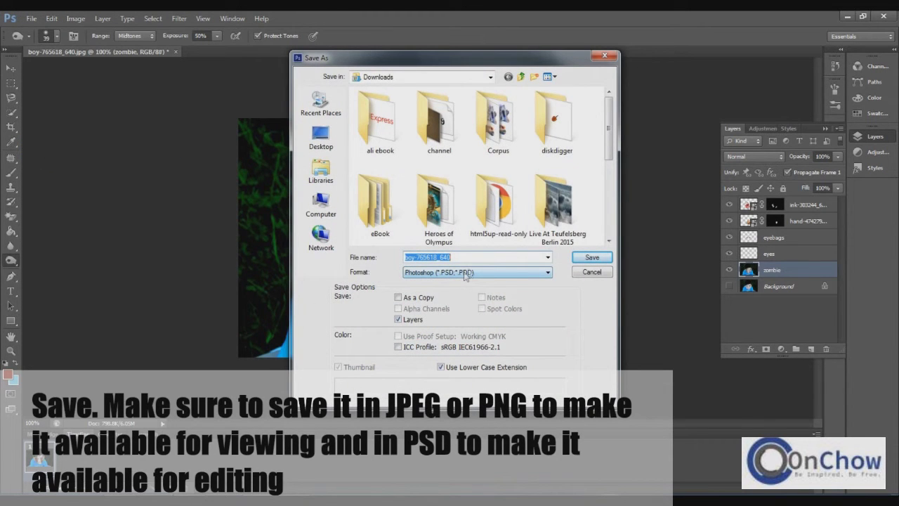
left_click(538, 273)
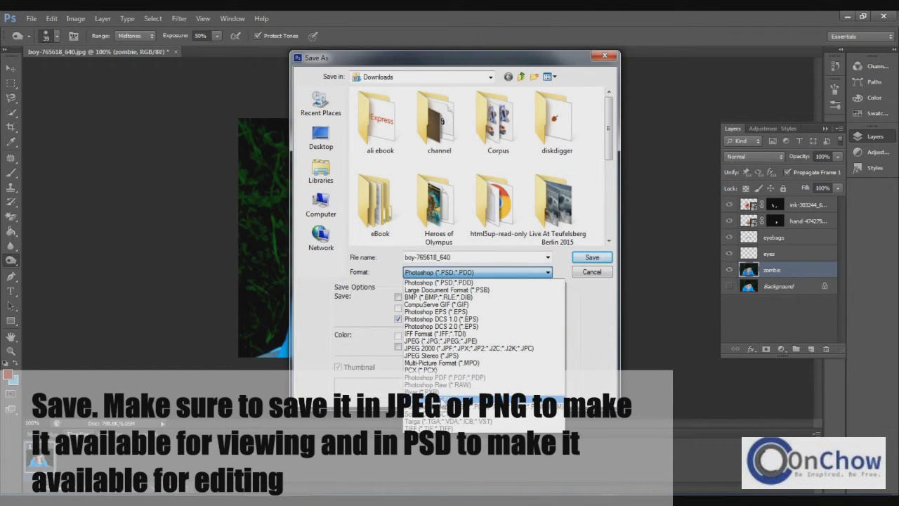
left_click(442, 399)
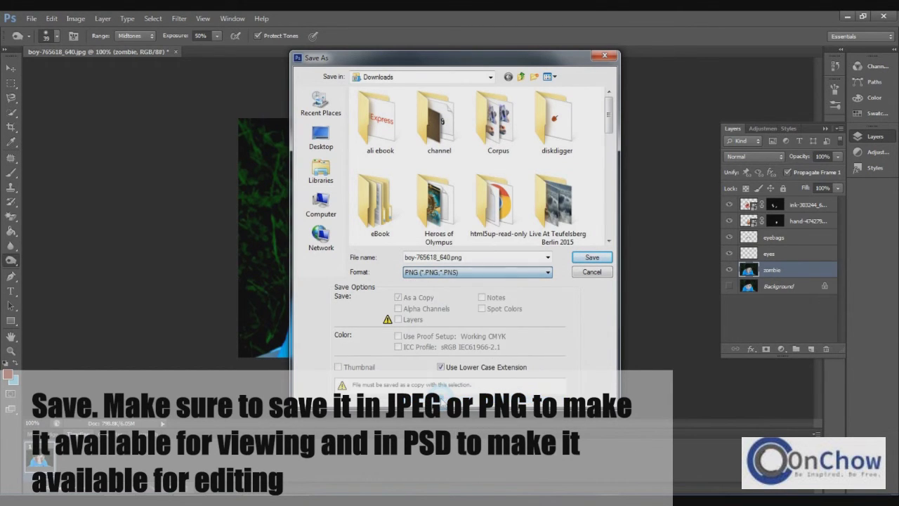
double_click(482, 258)
type("zombie")
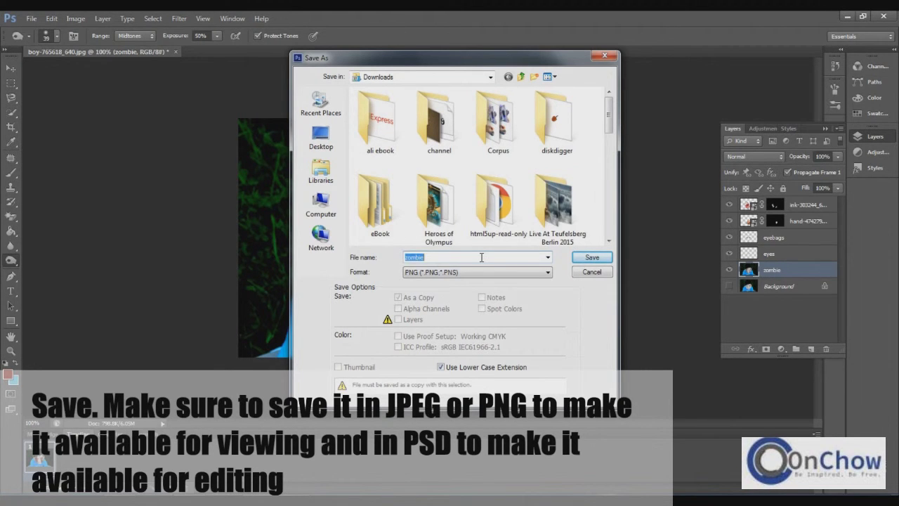
key("Return")
left_click(432, 142)
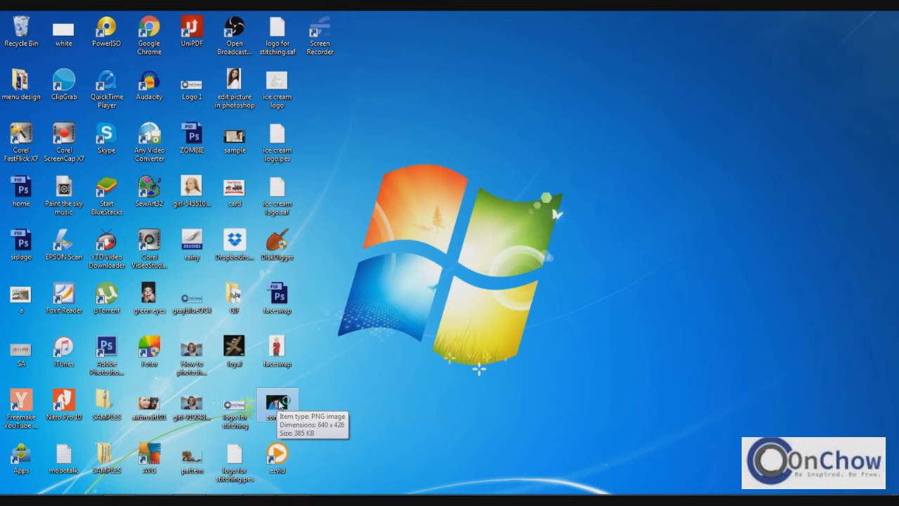
Open the zombie PNG from the desktop in Windows Photo Viewer.
double_click(279, 405)
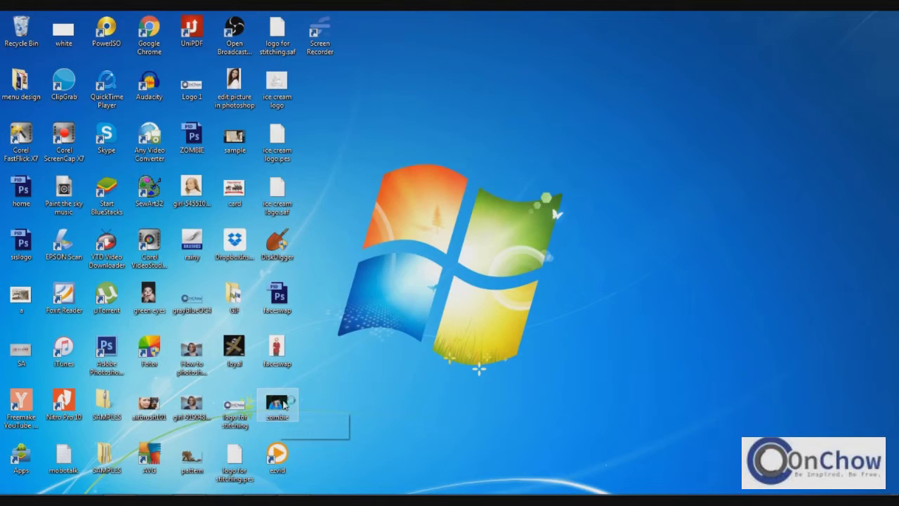